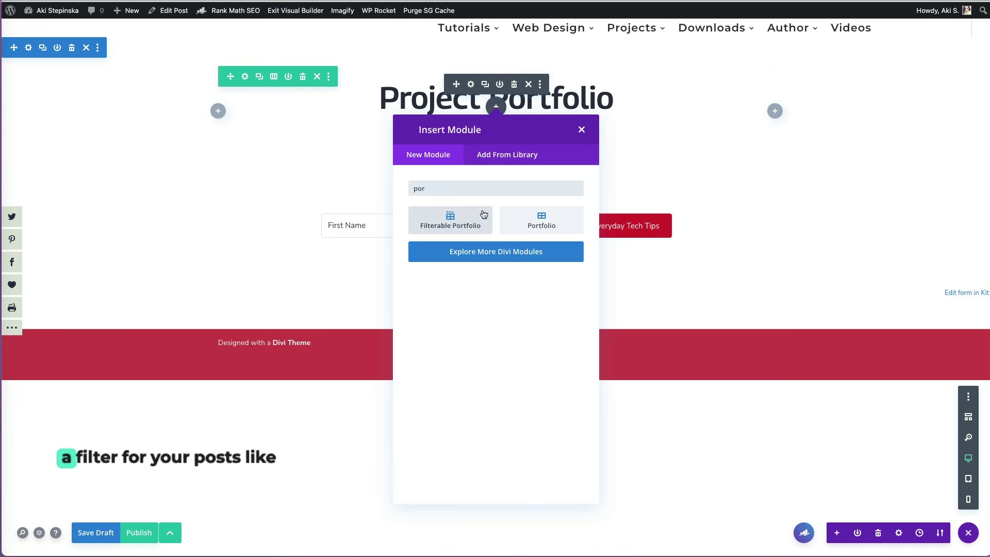
# Insert a Filterable Portfolio module showing 15 posts and save its settings
pyautogui.click(483, 214)
pyautogui.click(438, 170)
pyautogui.write('15')
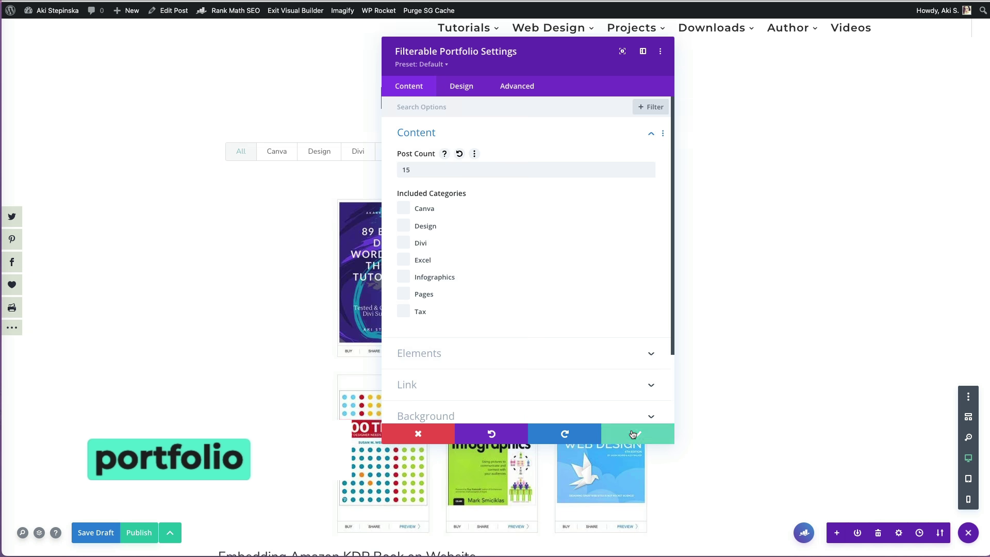
pyautogui.click(633, 433)
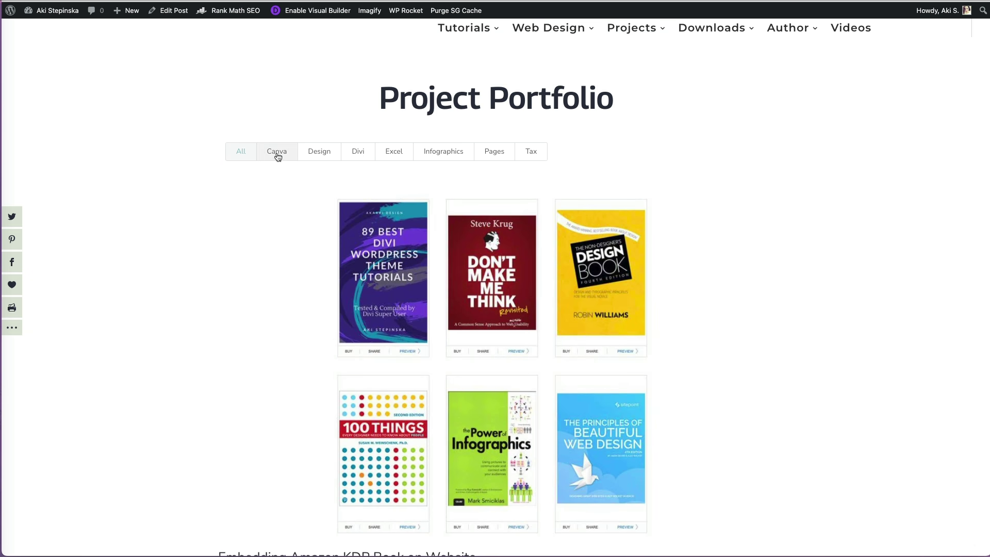
# Test the Canva, Design, Divi, Excel, Infographics, Pages and Tax filters, then return to All
pyautogui.click(277, 154)
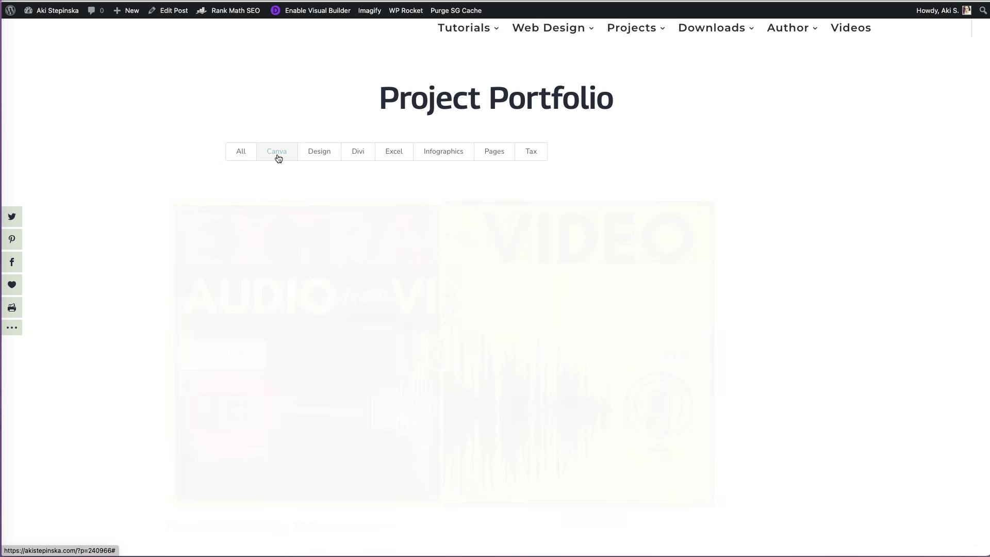
pyautogui.click(312, 155)
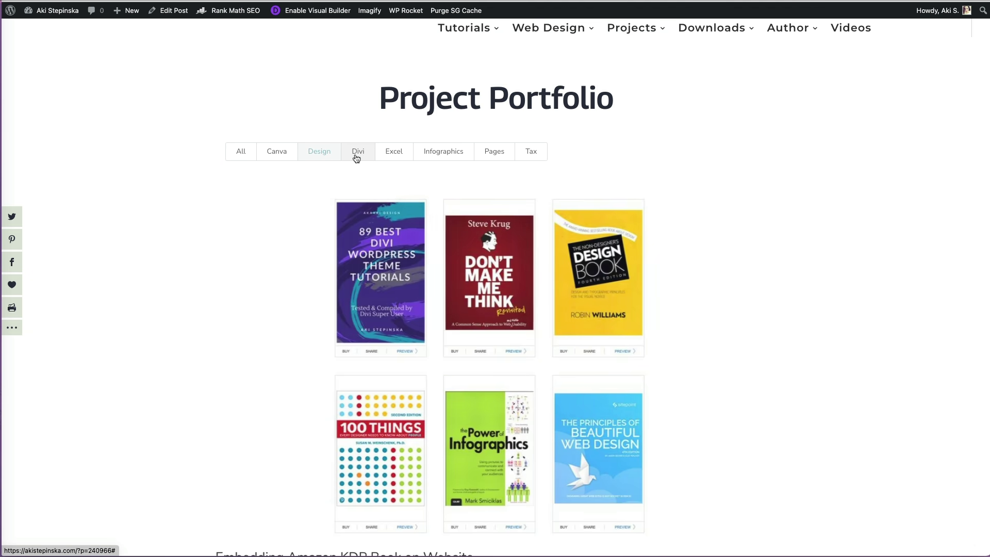
pyautogui.click(356, 156)
pyautogui.click(394, 155)
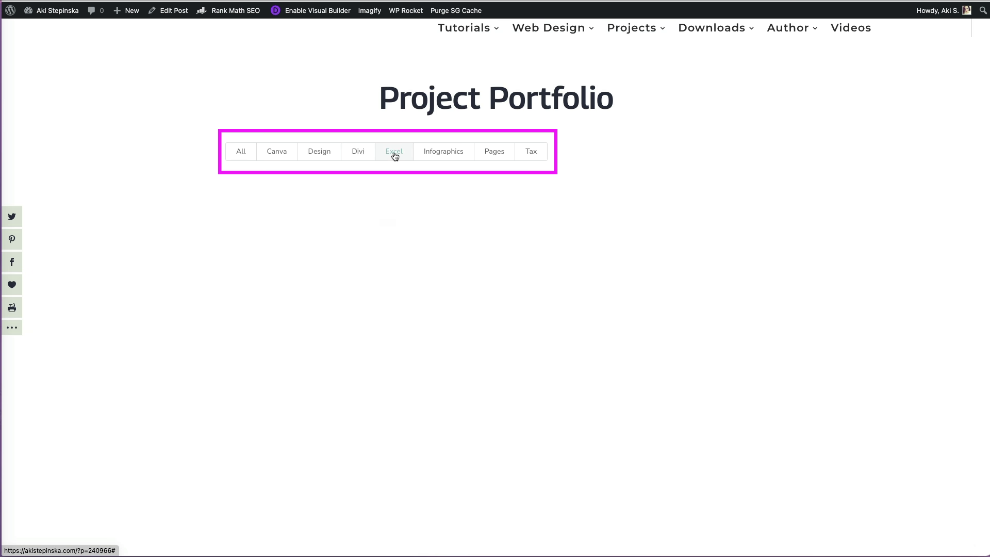
pyautogui.click(429, 155)
pyautogui.click(480, 156)
pyautogui.click(524, 159)
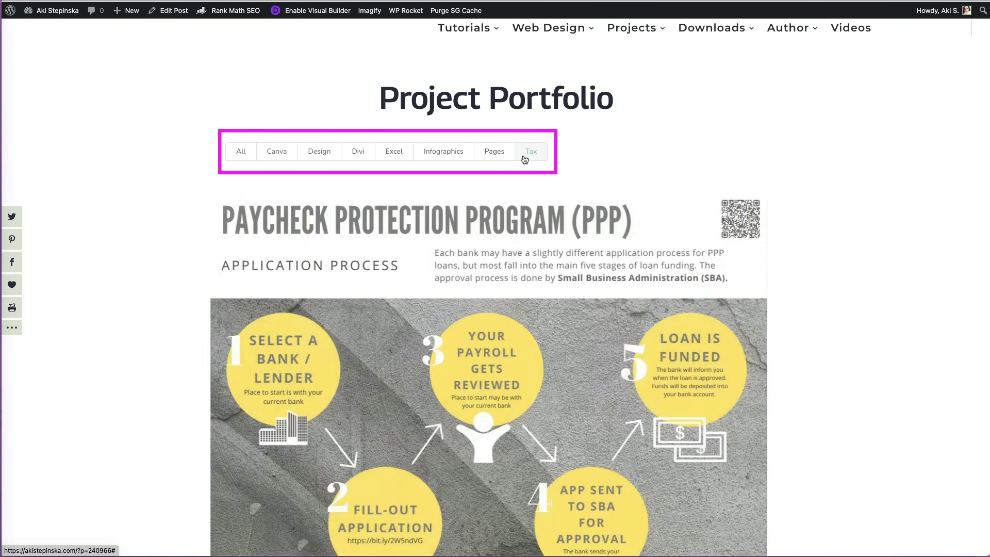
pyautogui.click(241, 152)
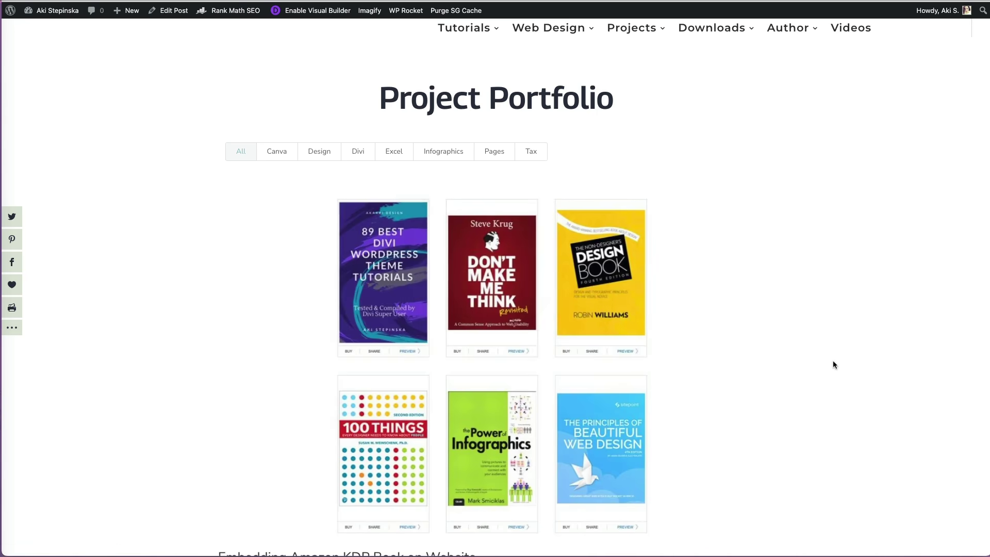
# Scroll through the portfolio page and the reference articles
pyautogui.scroll(-20, 833, 363)
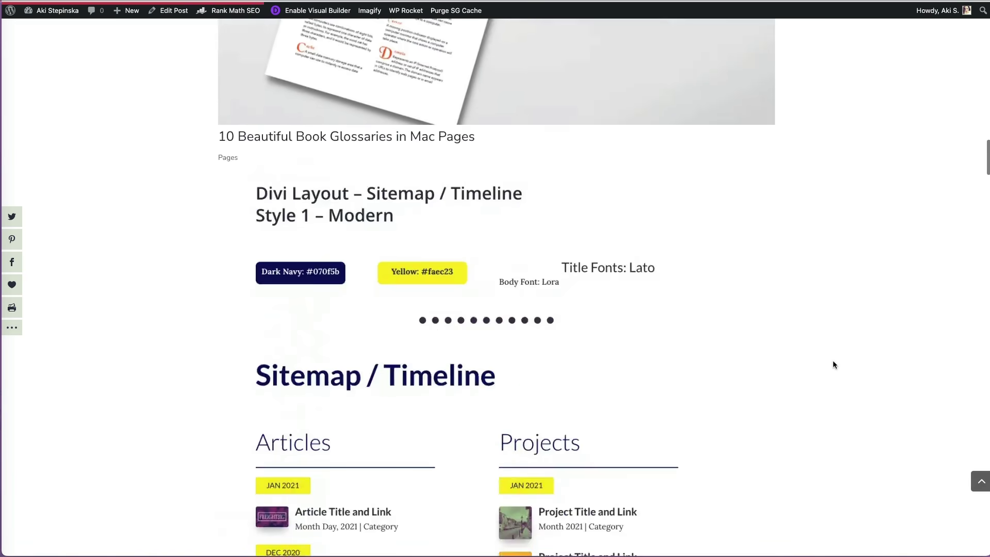
pyautogui.scroll(20, 833, 364)
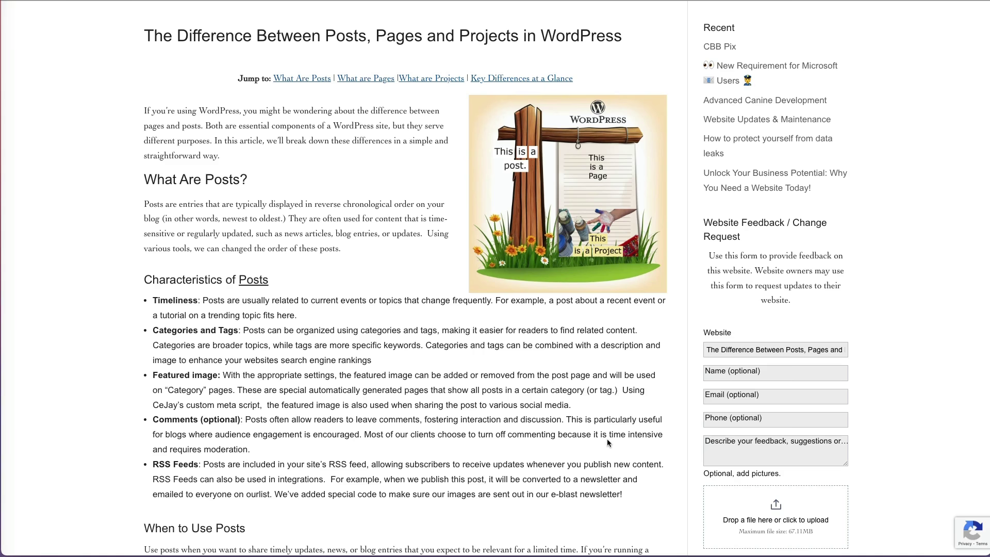
pyautogui.scroll(-15, 607, 442)
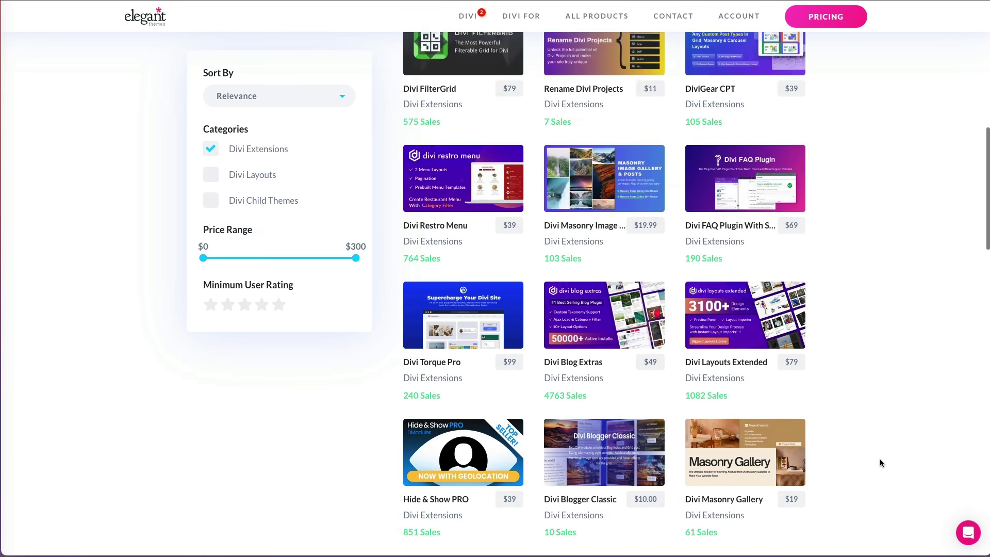
# Scroll down and back up through the Divi Extensions results on Elegant Themes Marketplace
pyautogui.scroll(-5, 879, 463)
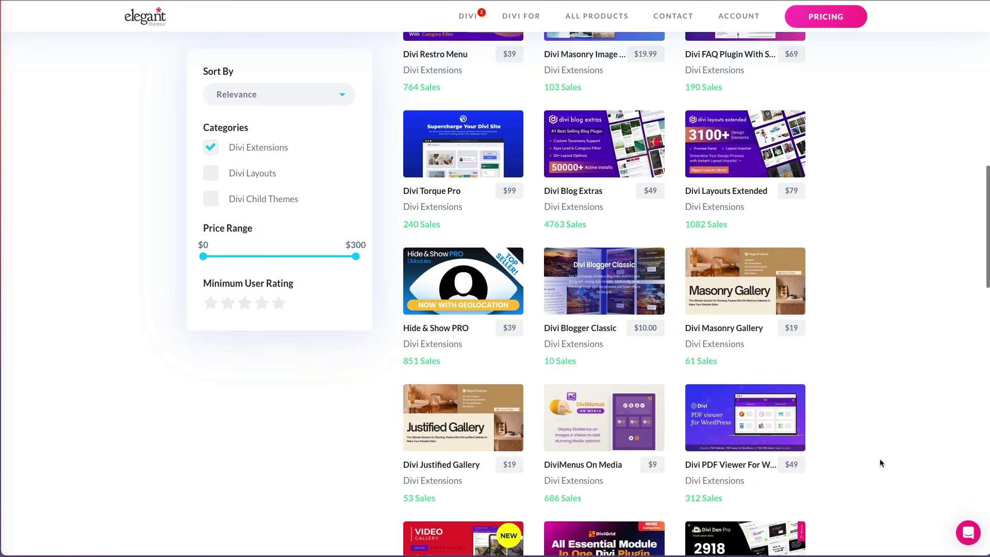
pyautogui.scroll(-3, 880, 462)
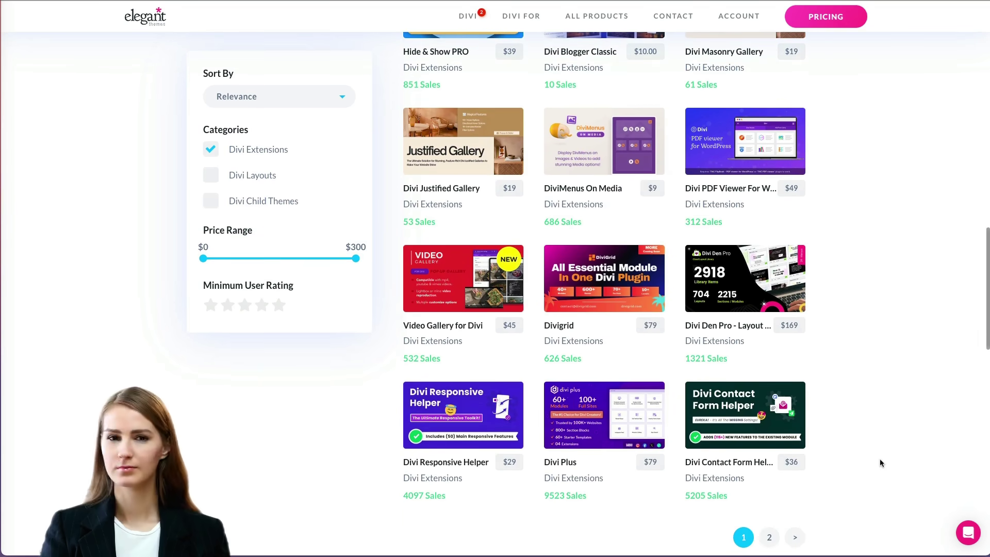
pyautogui.scroll(6, 880, 462)
pyautogui.scroll(9, 880, 458)
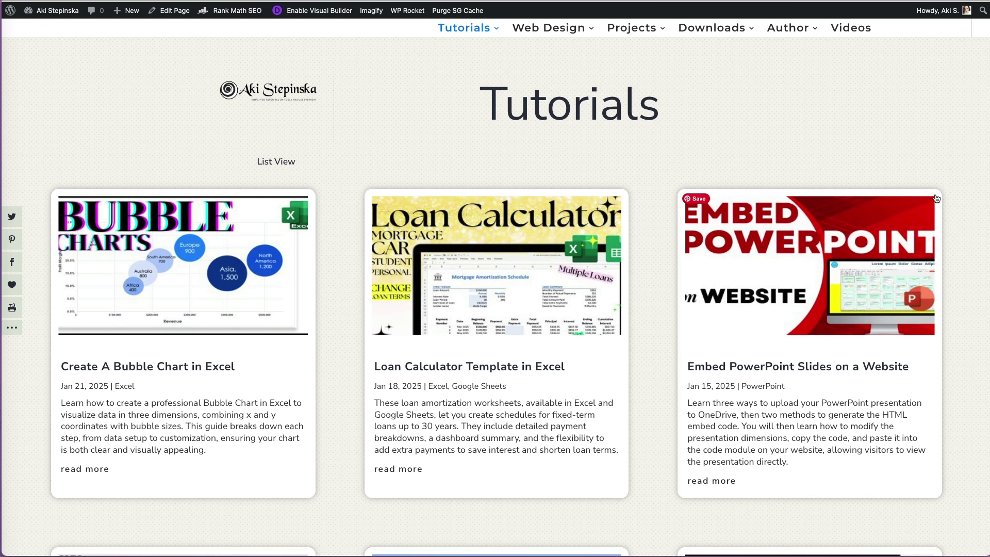
# Scroll down the Tutorials post cards, jump back to the top, and show the site-name admin menu
pyautogui.scroll(-20, 962, 501)
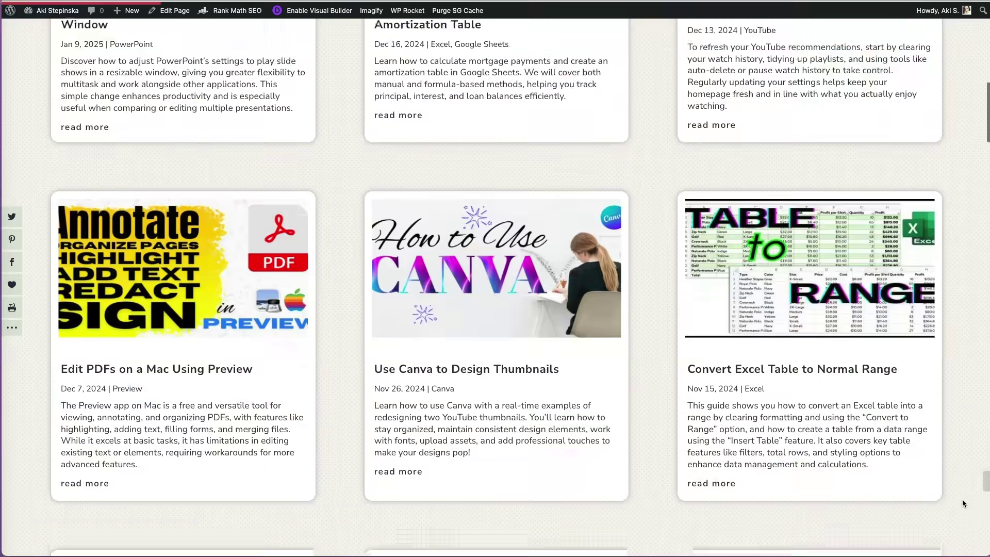
pyautogui.scroll(-20, 962, 502)
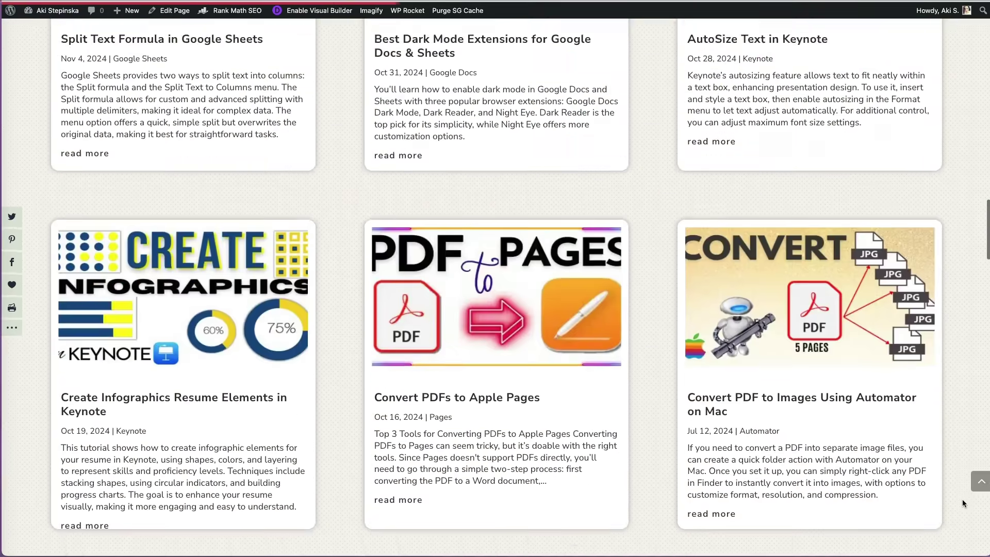
pyautogui.scroll(-14, 962, 502)
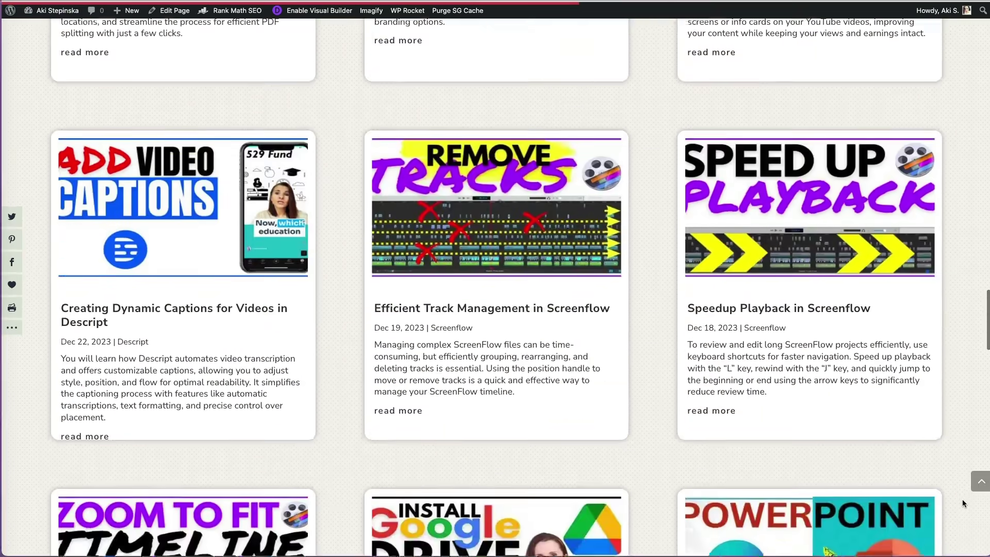
pyautogui.scroll(-14, 962, 502)
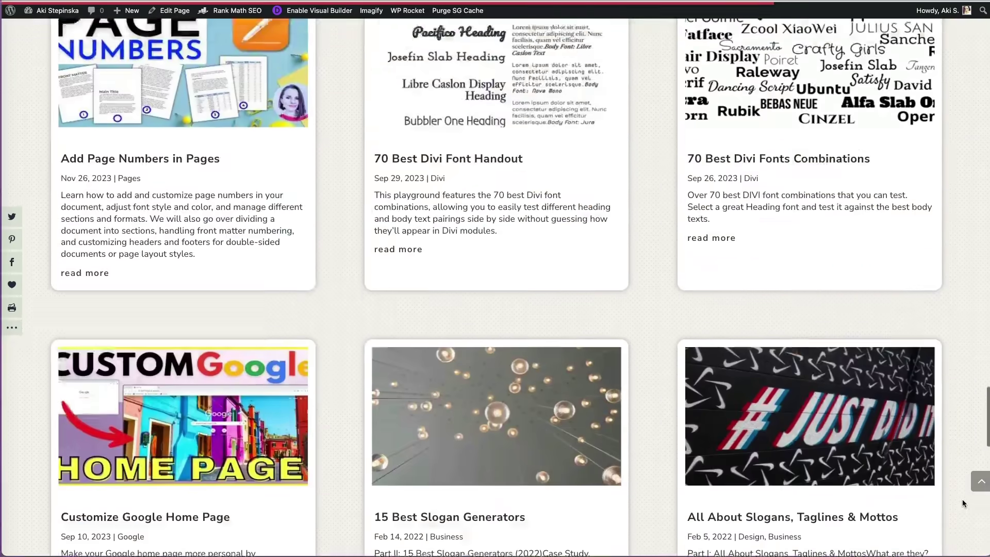
pyautogui.scroll(-5, 962, 503)
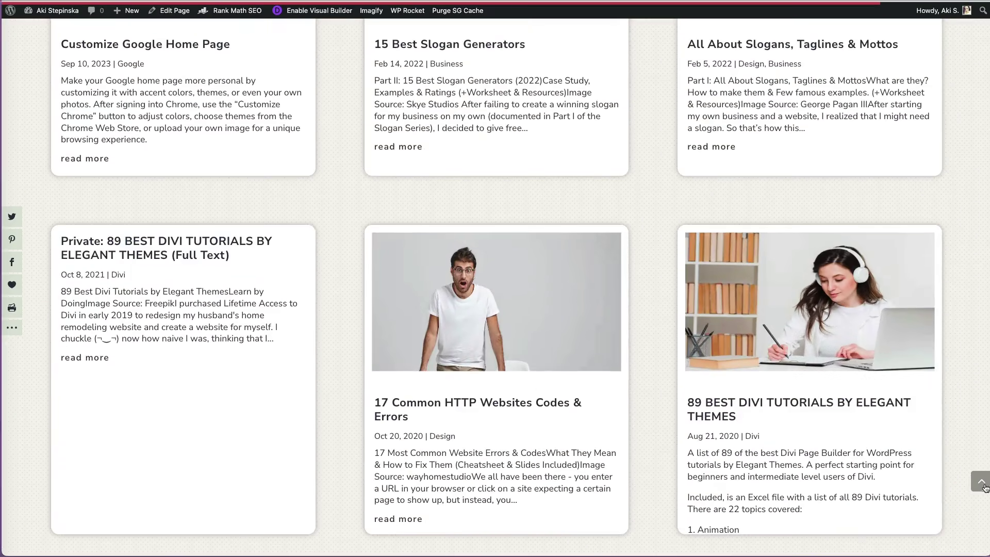
pyautogui.click(981, 483)
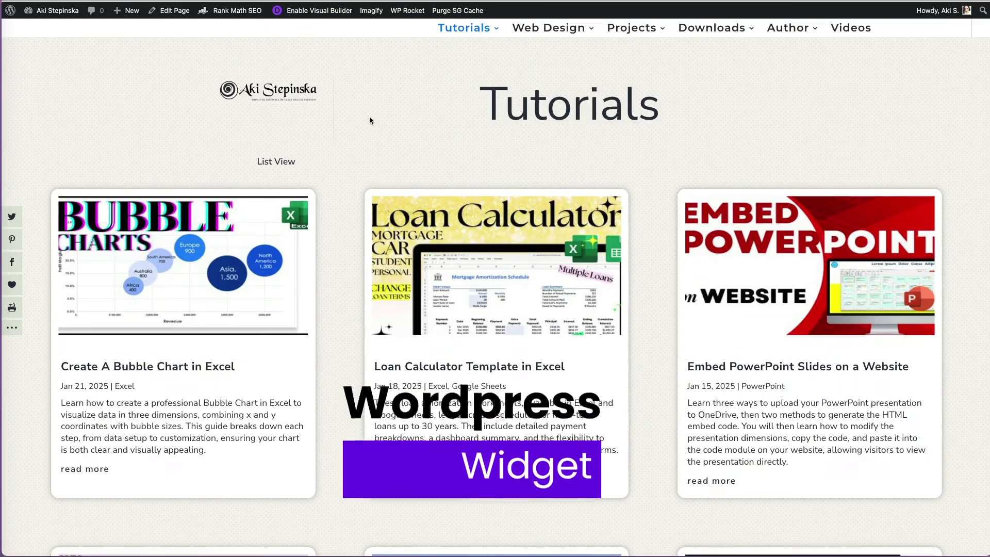
pyautogui.moveTo(57, 18)
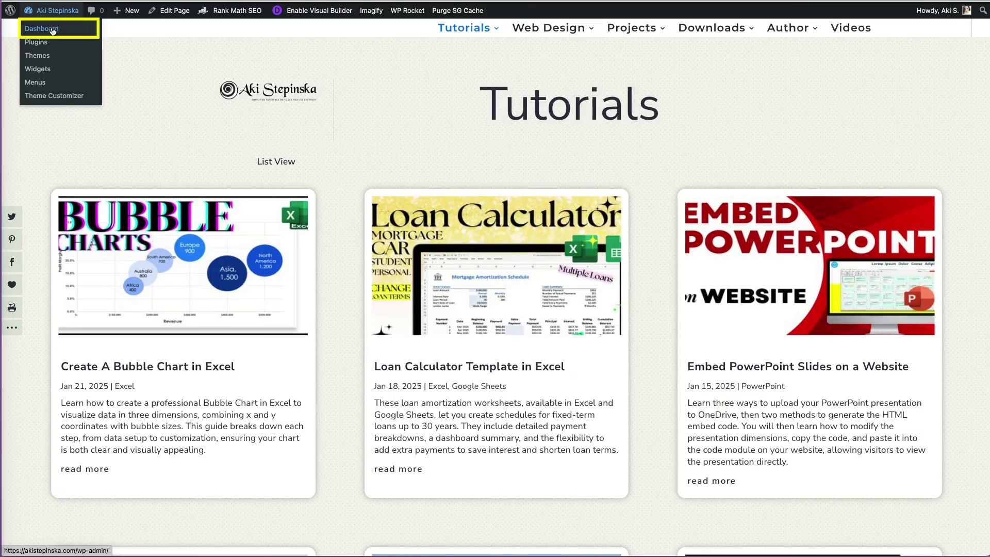
# Create a new widget area named Category Search under Appearance > Widgets
pyautogui.click(52, 31)
pyautogui.moveTo(47, 228)
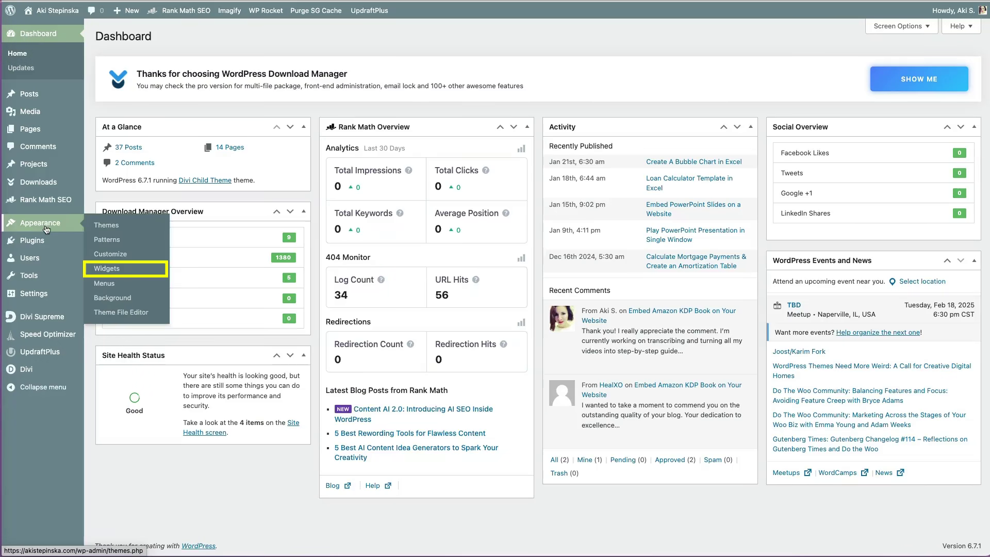
pyautogui.click(107, 269)
pyautogui.click(554, 428)
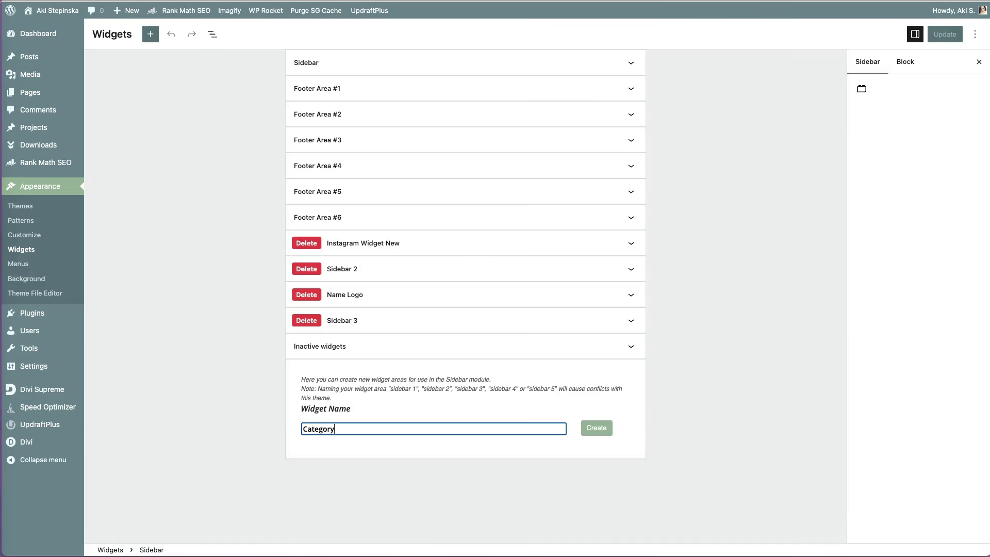
pyautogui.click(598, 428)
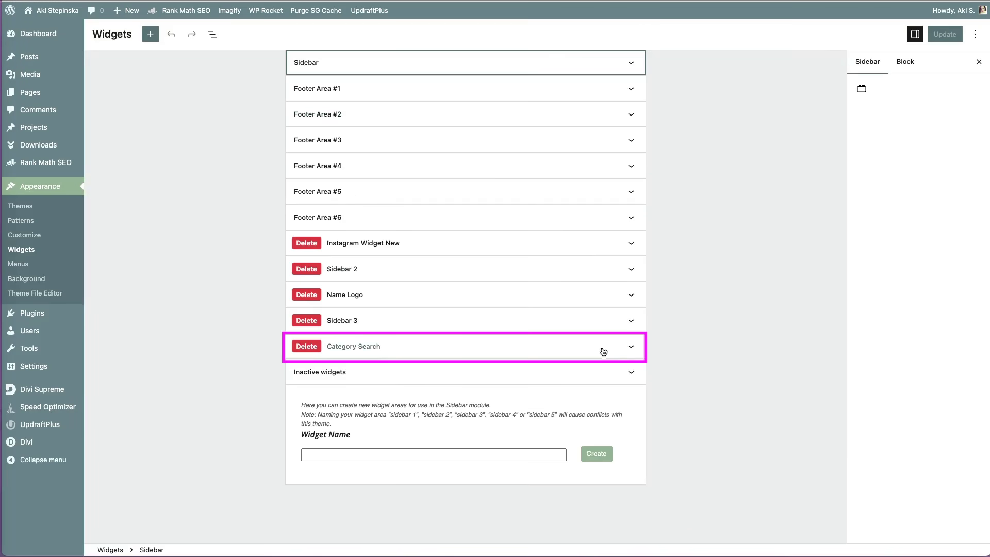
# Add a Categories List block to the Category Search widget area by searching 'cate'
pyautogui.click(629, 348)
pyautogui.click(631, 348)
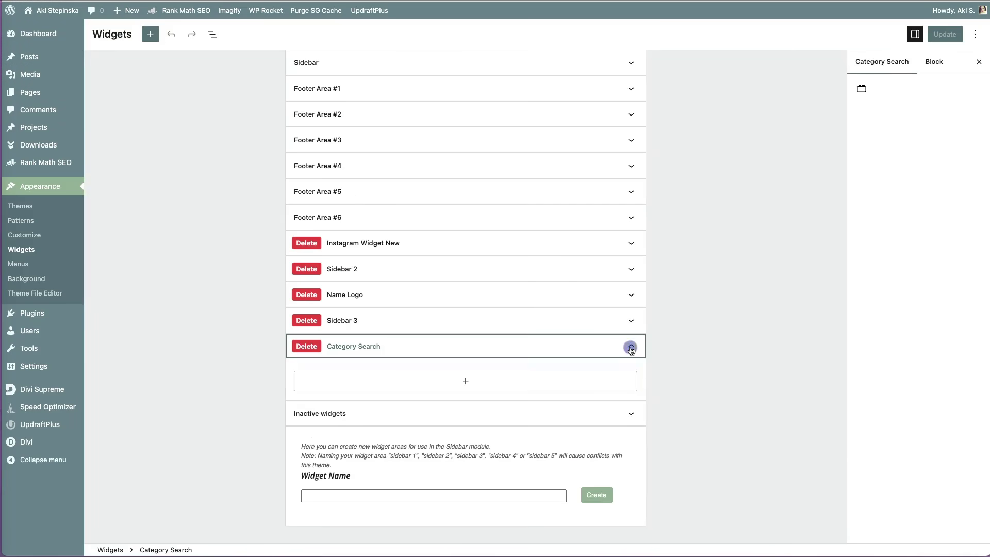
pyautogui.click(467, 382)
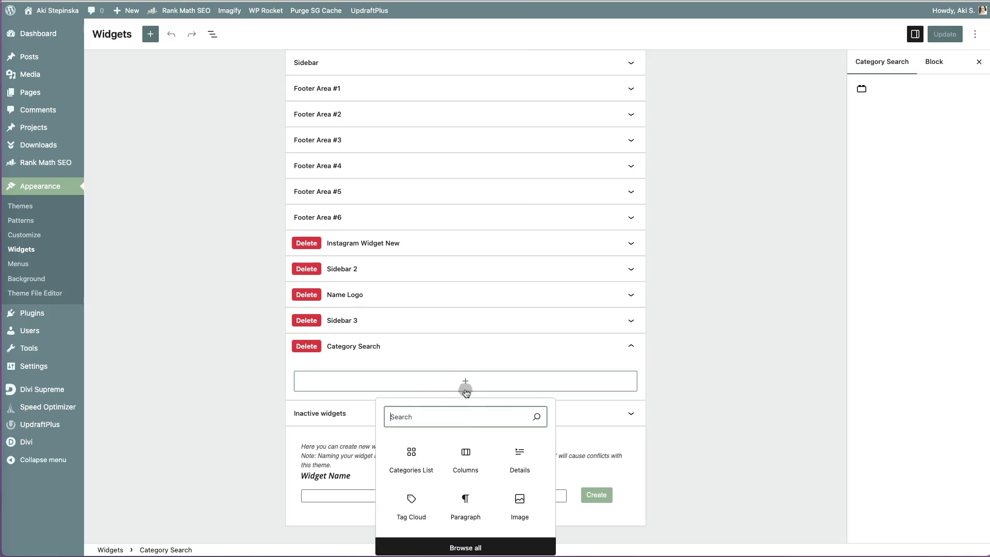
pyautogui.write('cate')
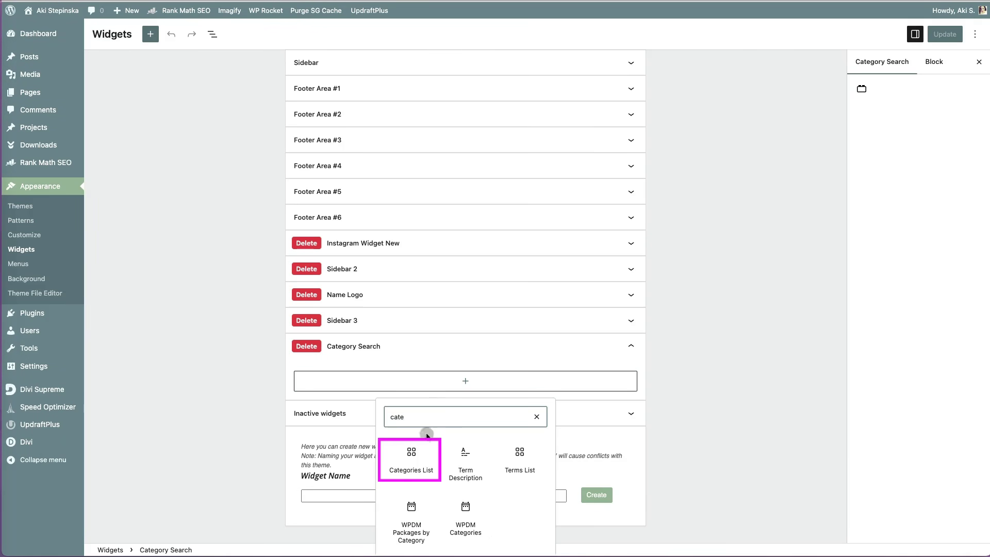
pyautogui.click(408, 461)
pyautogui.scroll(-3, 407, 460)
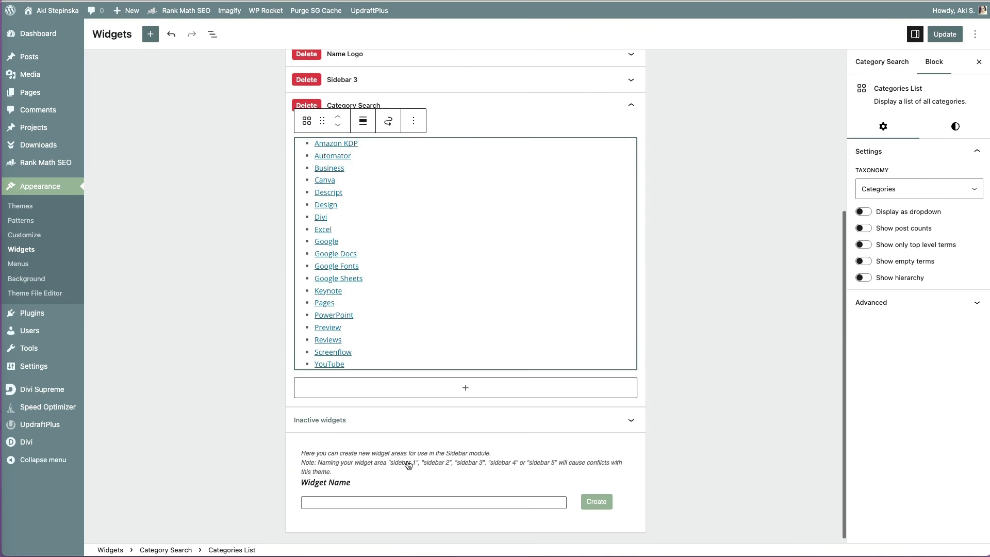
# Keep the block's taxonomy as Categories and switch on Display as dropdown
pyautogui.click(432, 392)
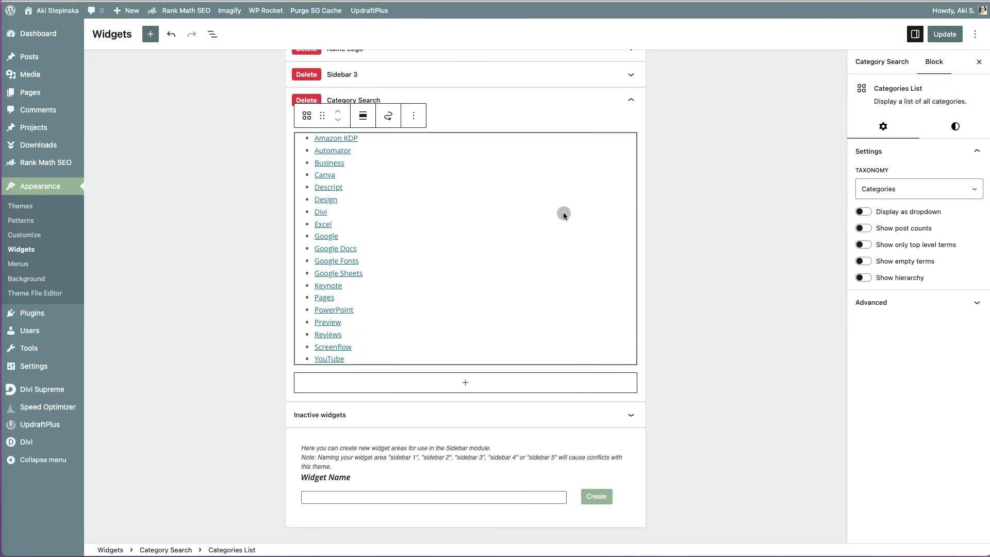
pyautogui.click(307, 120)
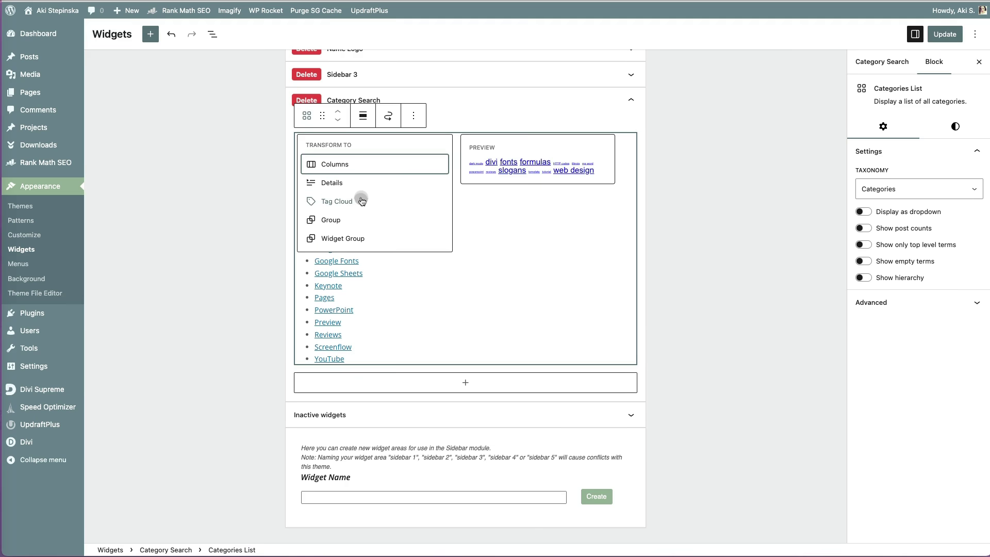
pyautogui.click(567, 170)
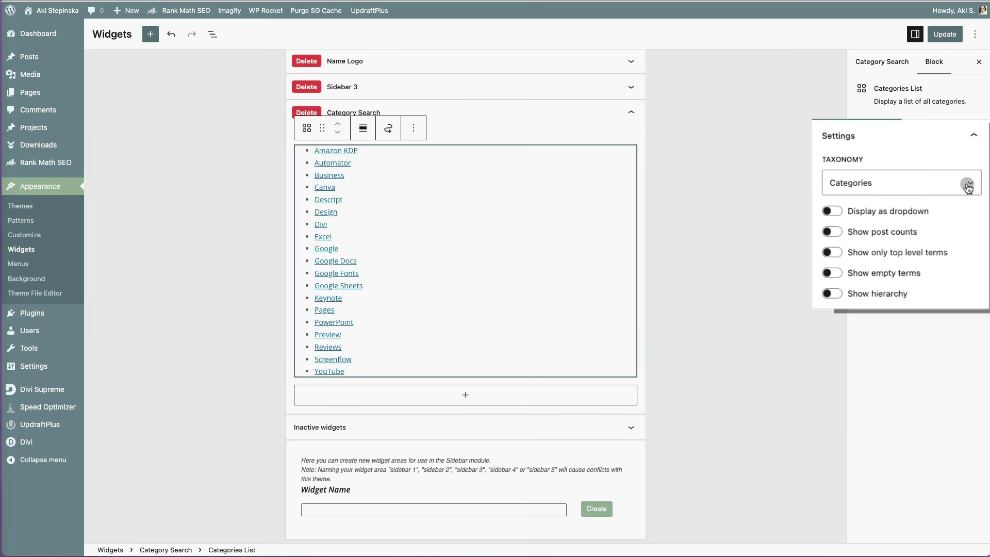
pyautogui.click(971, 193)
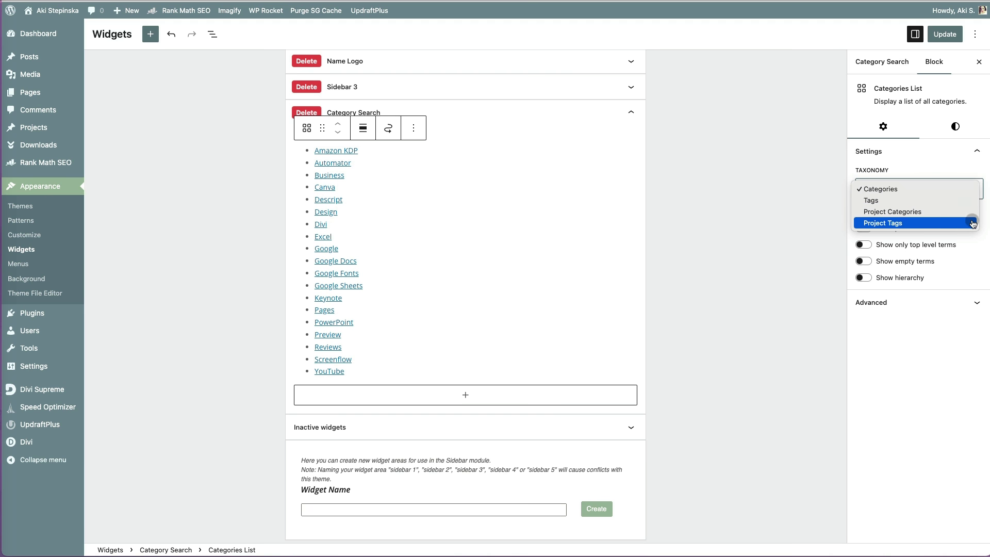
pyautogui.click(983, 176)
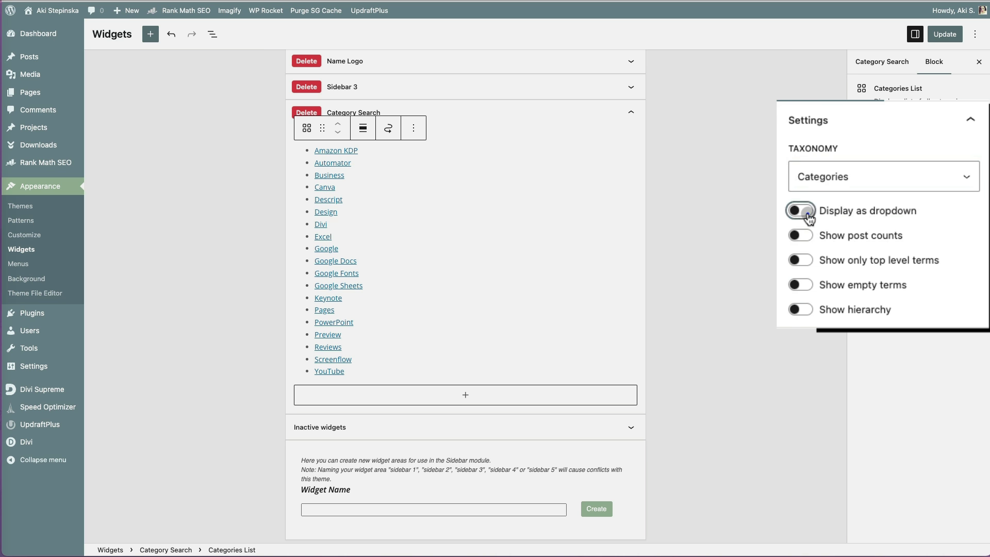
pyautogui.click(802, 211)
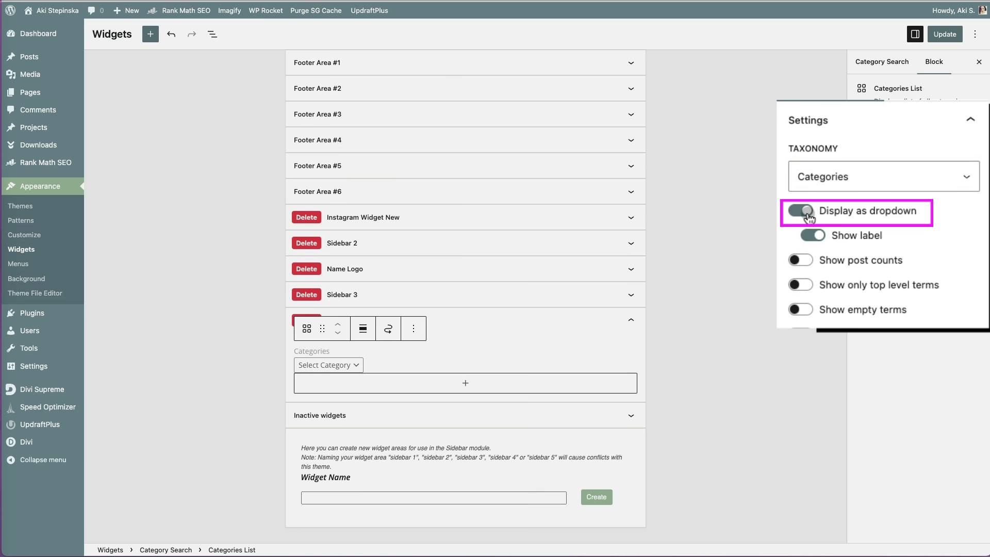
# Hide the dropdown's label, then try post counts and turn them back off
pyautogui.click(331, 354)
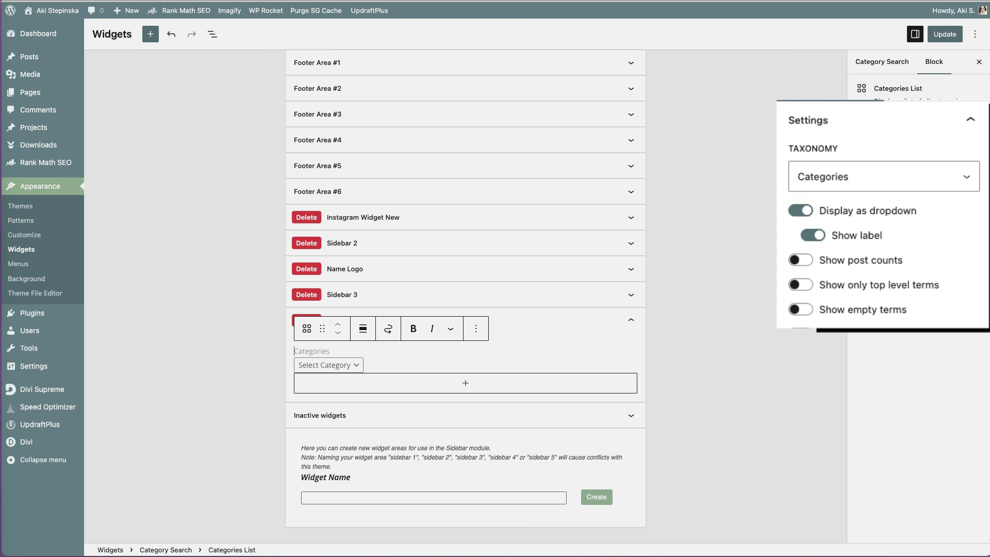
pyautogui.click(818, 232)
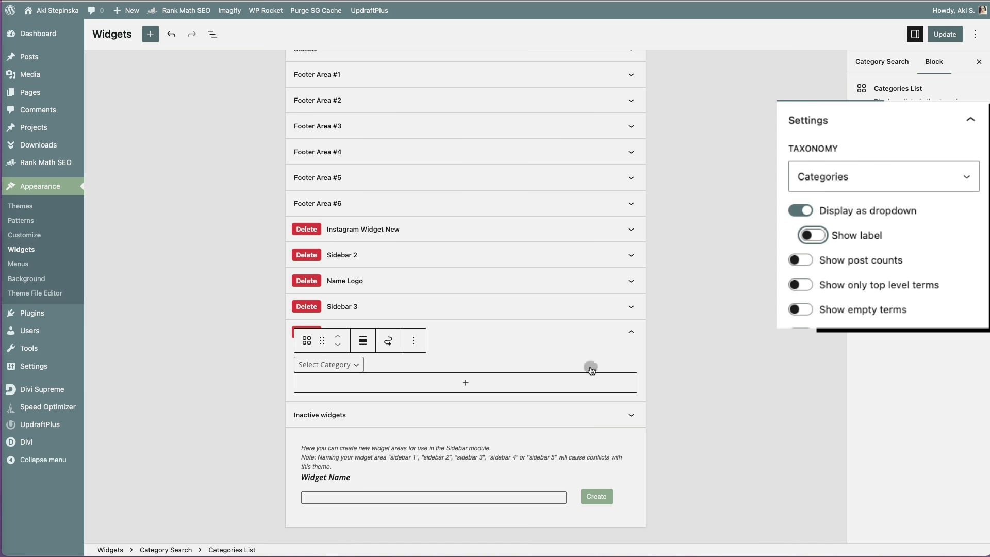
pyautogui.click(355, 365)
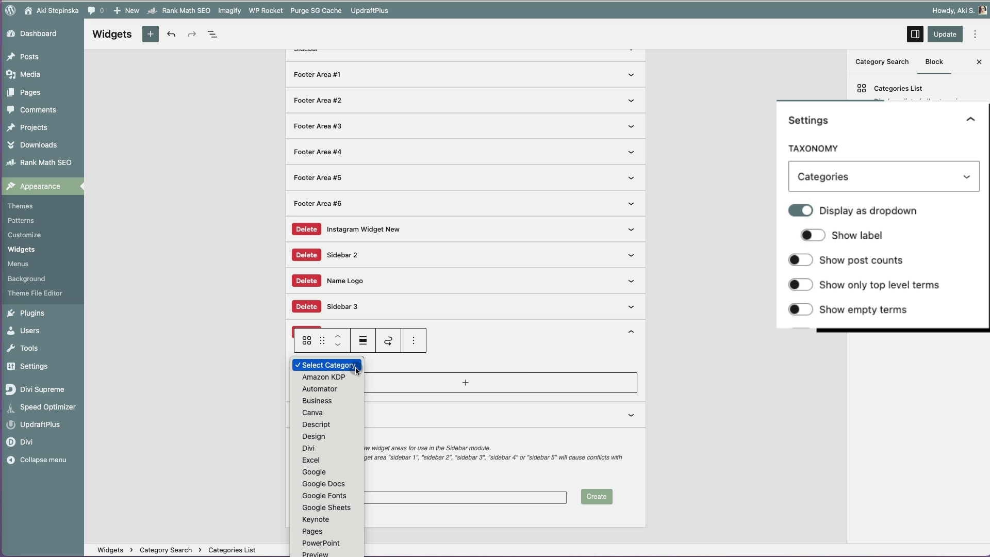
pyautogui.click(446, 355)
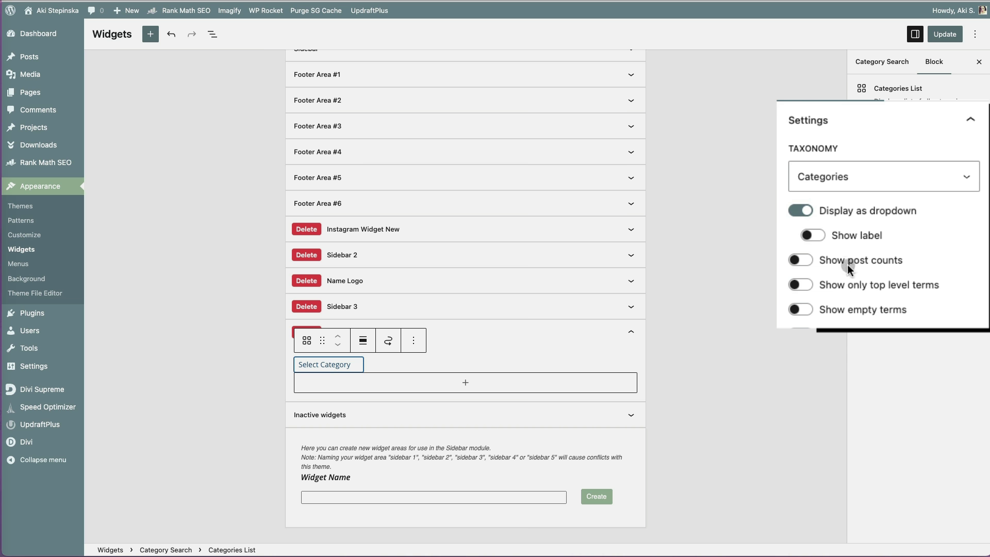
pyautogui.click(800, 260)
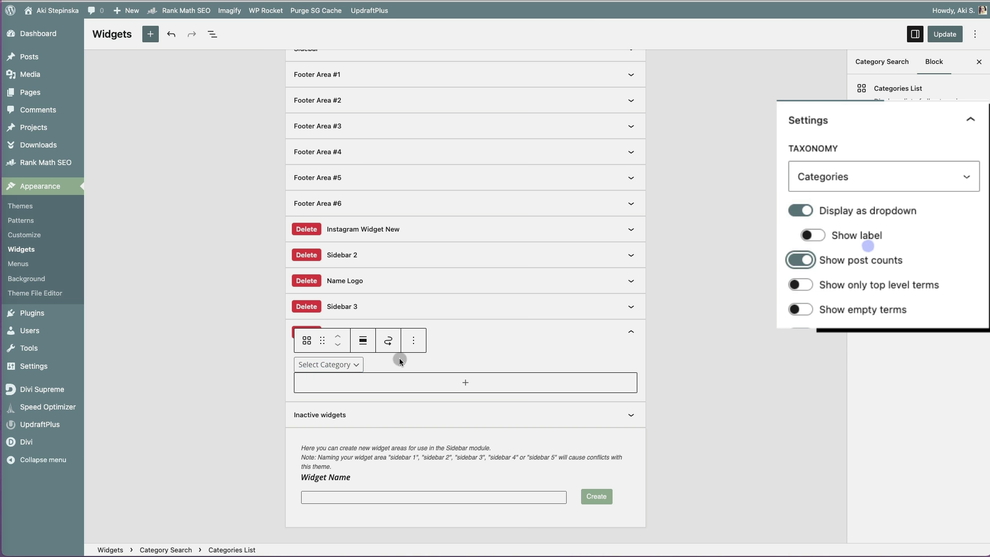
pyautogui.click(356, 370)
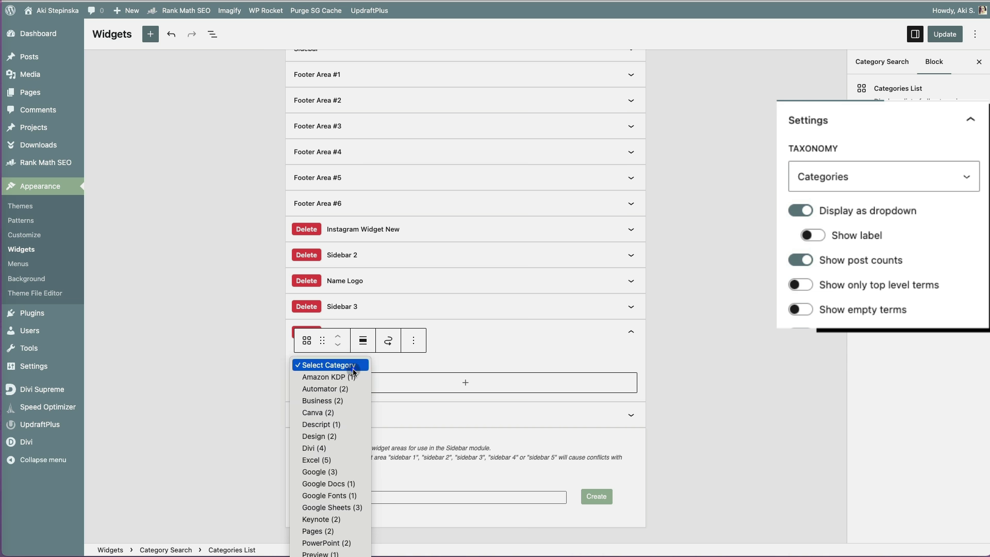
pyautogui.click(383, 362)
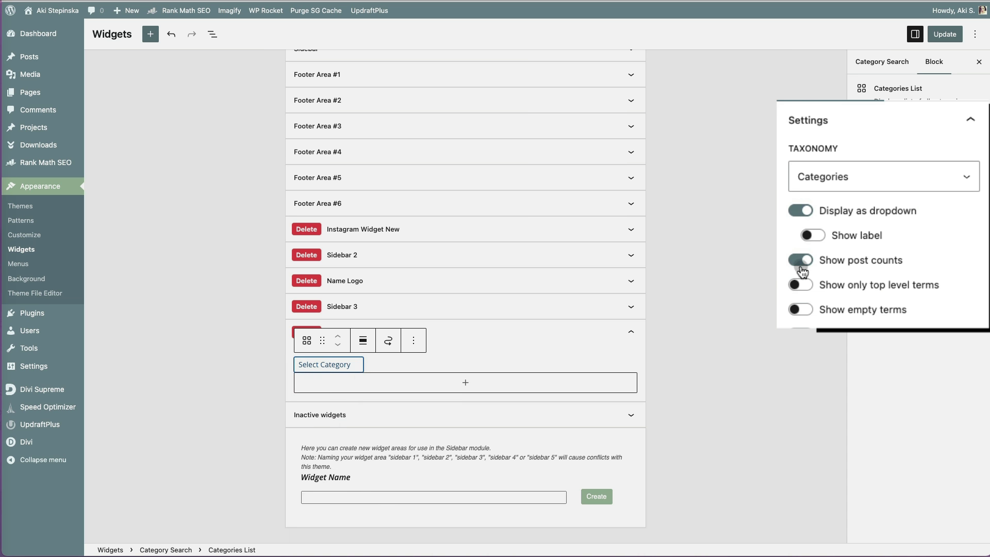
pyautogui.click(799, 267)
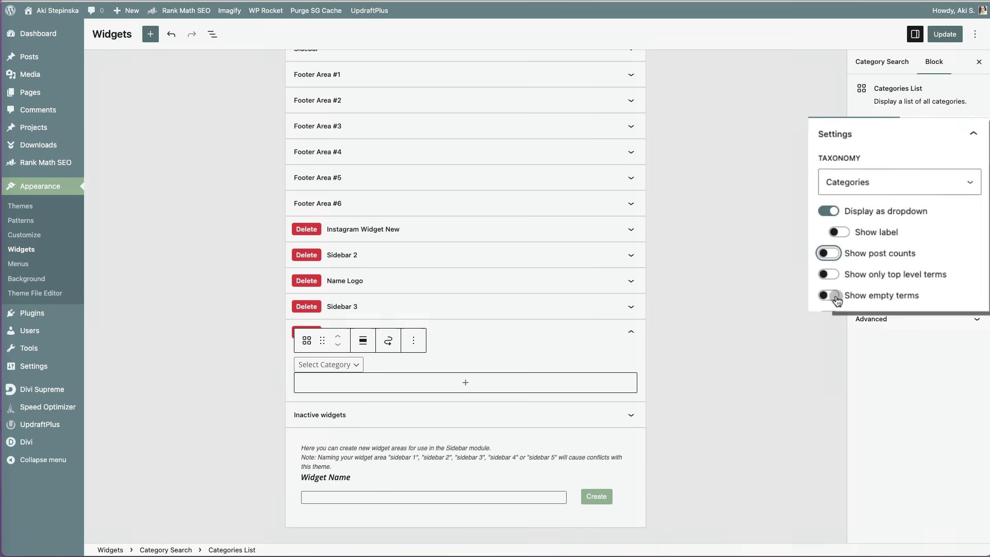
# Set the dropdown's text size to medium in Styles and save the widgets with Update
pyautogui.click(954, 129)
pyautogui.click(903, 186)
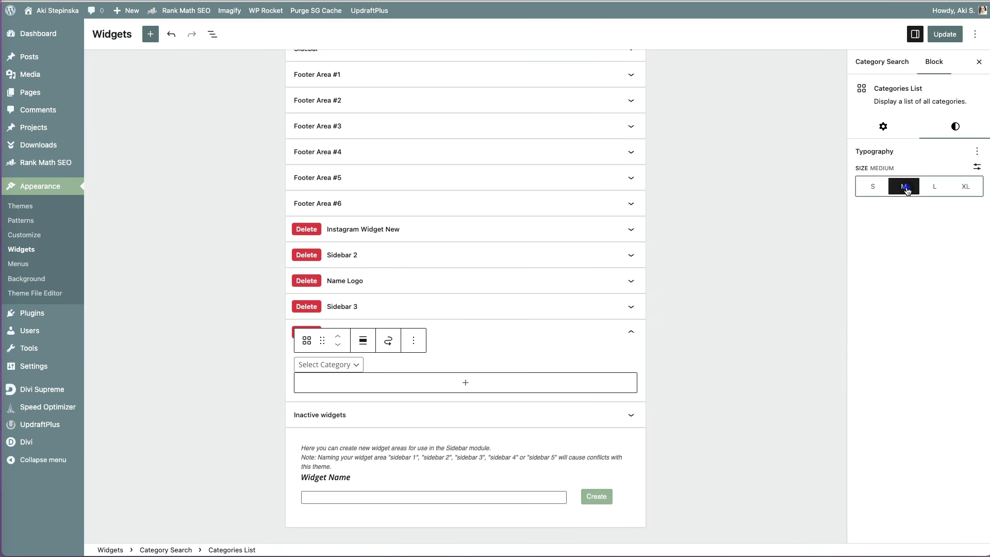
pyautogui.click(360, 366)
pyautogui.click(360, 366)
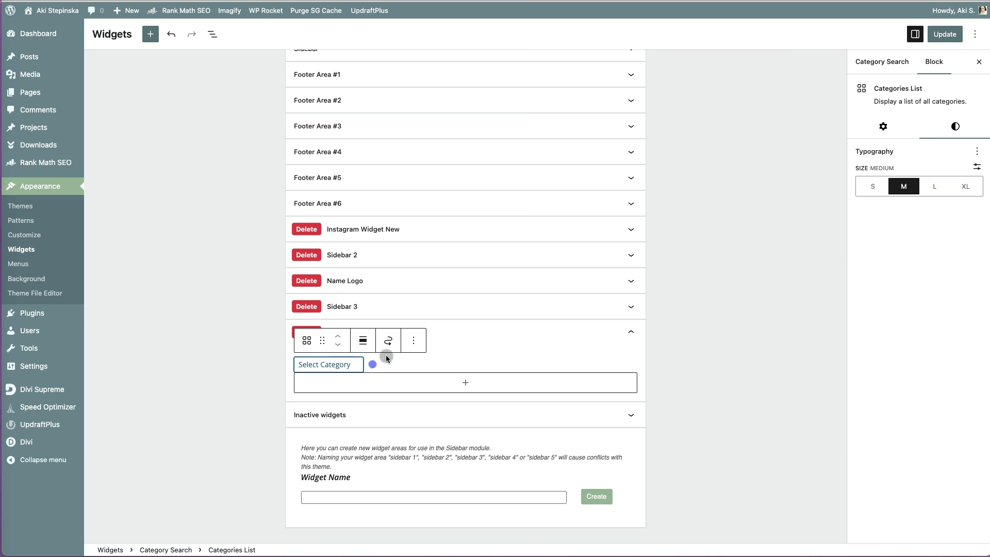
pyautogui.click(876, 187)
pyautogui.click(888, 132)
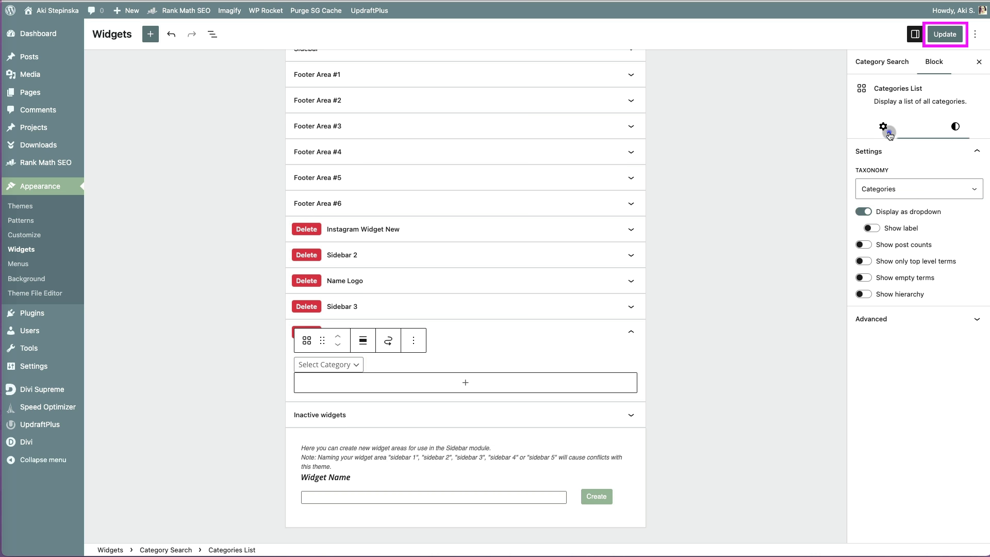
pyautogui.click(943, 35)
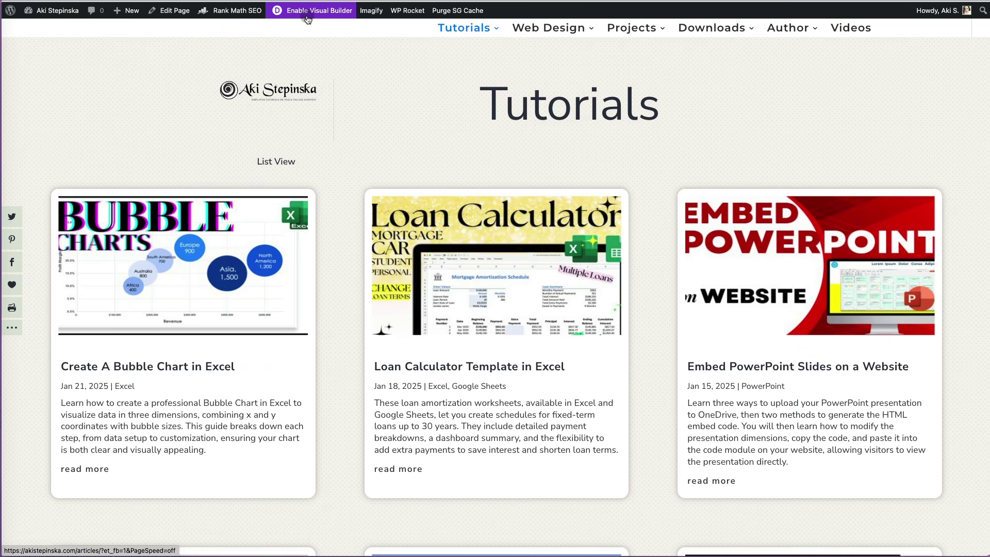
# In Visual Builder, add a Sidebar module under List View using the Category Search widget area
pyautogui.click(307, 11)
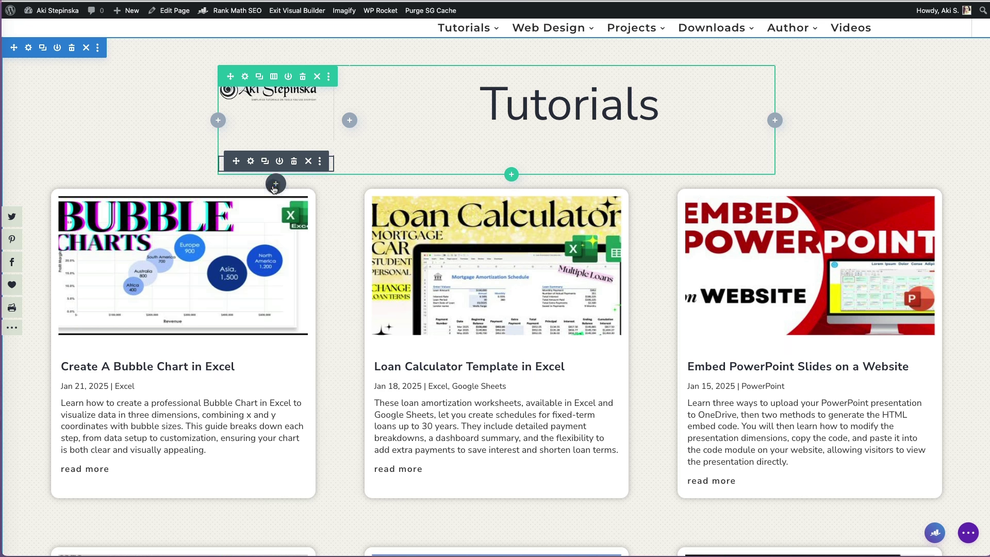
pyautogui.click(276, 183)
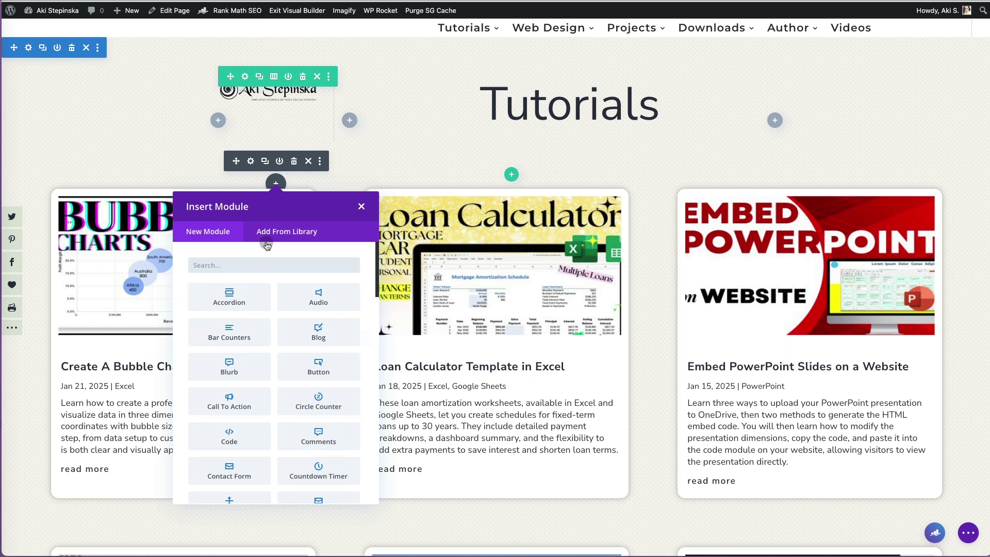
pyautogui.click(266, 264)
pyautogui.write('side')
pyautogui.click(238, 302)
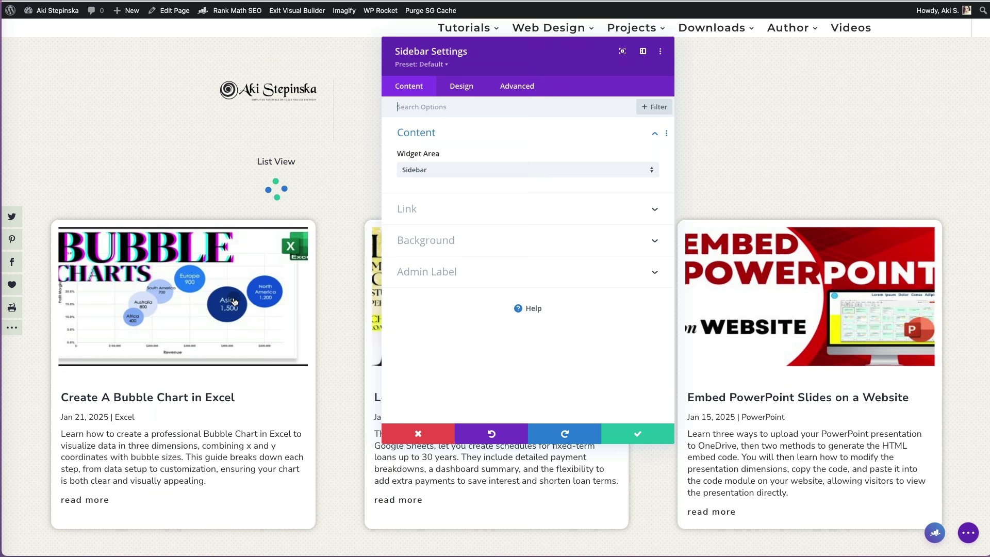
pyautogui.click(649, 167)
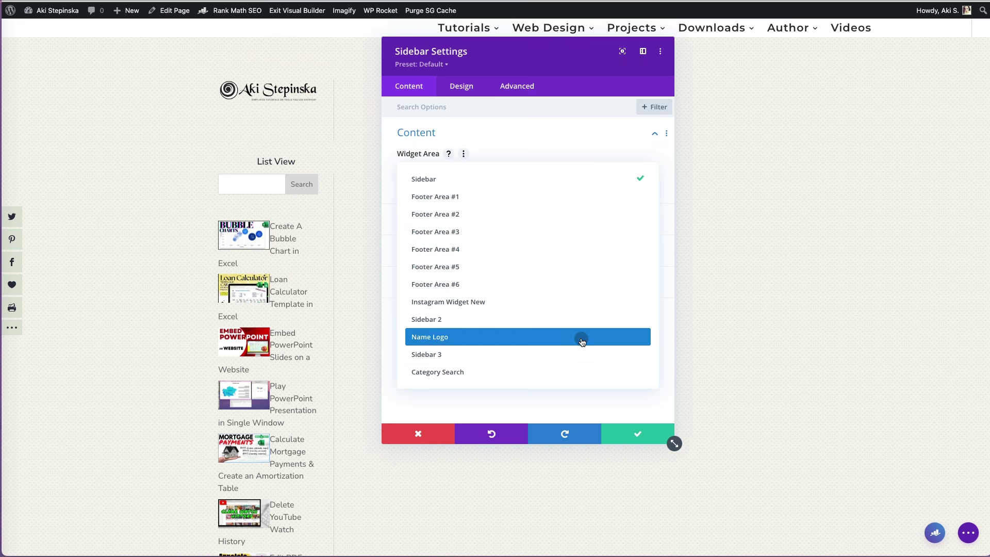
pyautogui.click(578, 371)
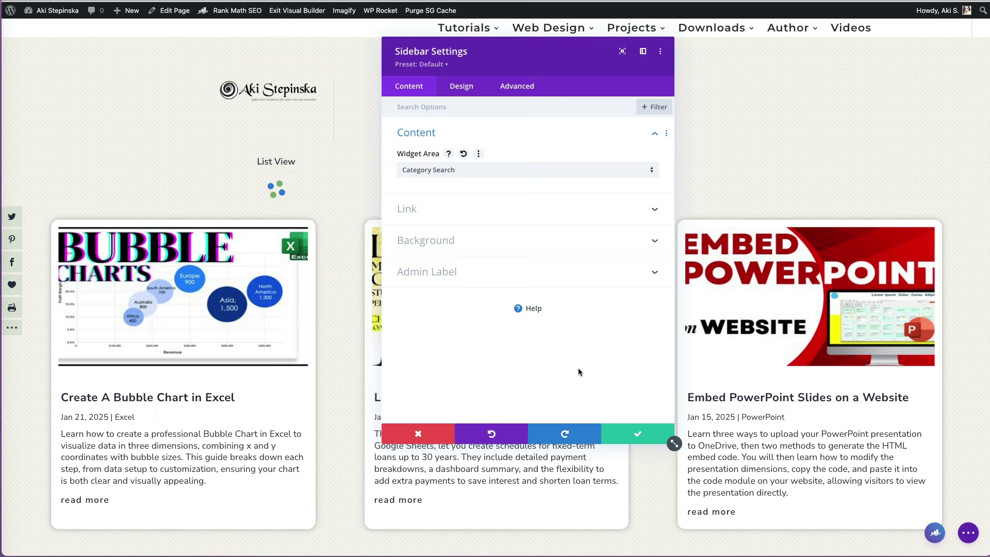
pyautogui.click(640, 438)
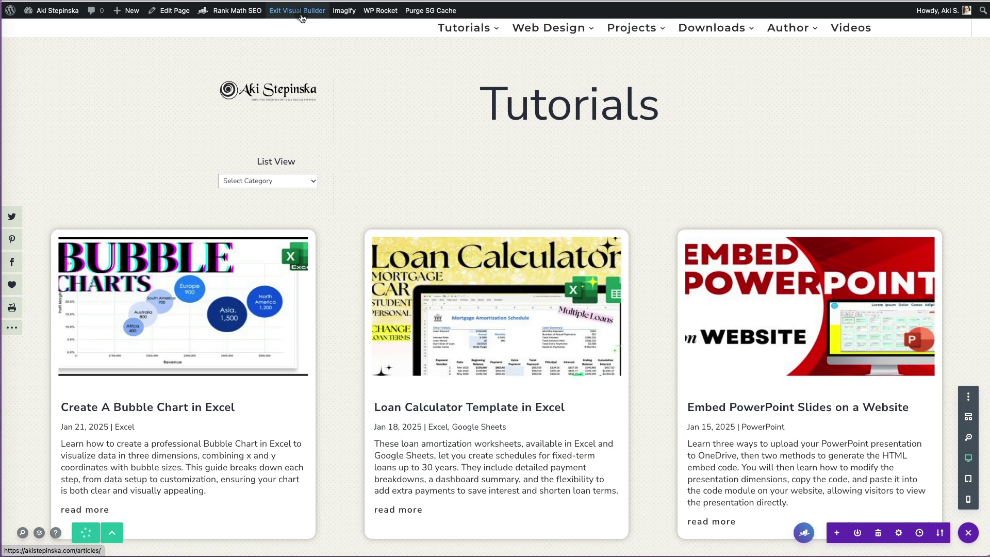
# Exit the builder, pick Screenflow from the Select Category dropdown, then return to Tutorials
pyautogui.click(302, 18)
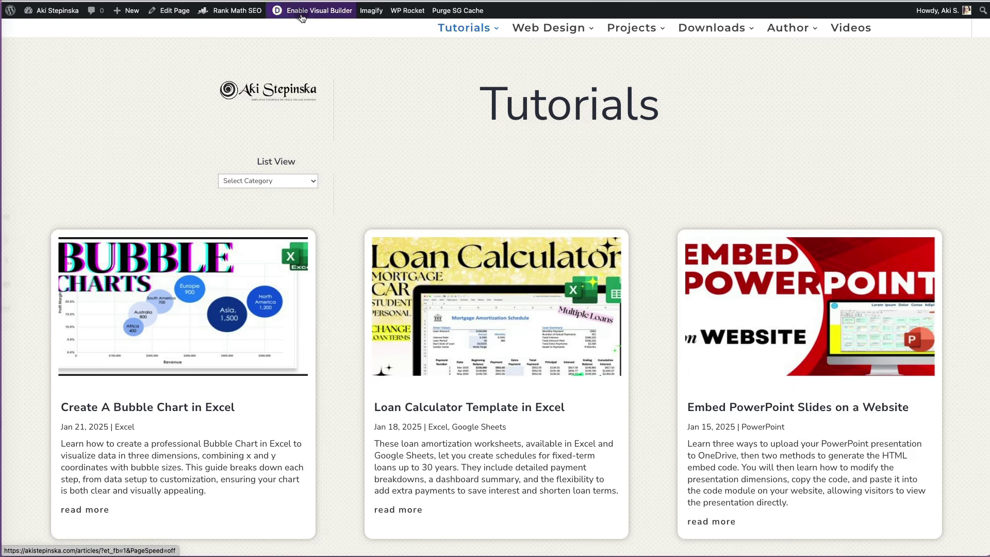
pyautogui.click(314, 183)
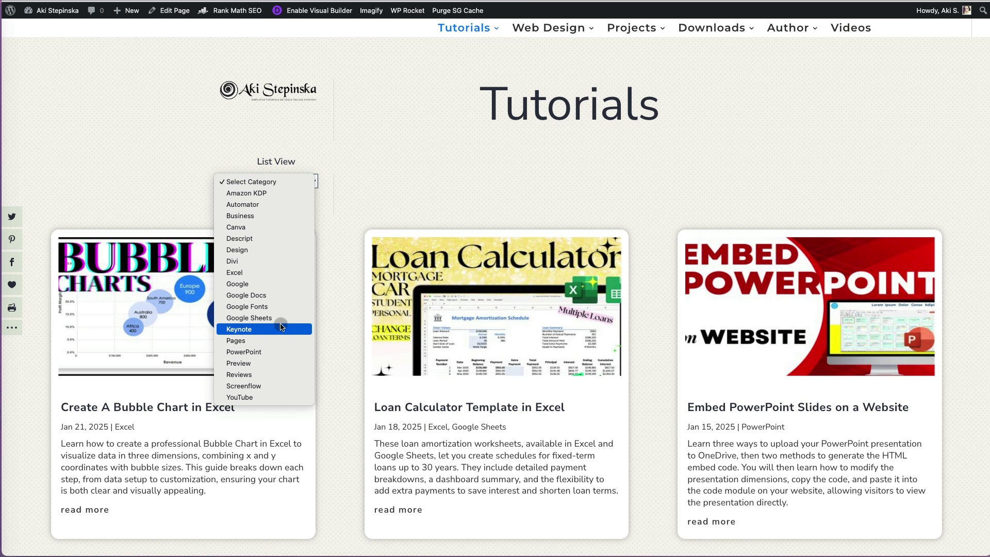
pyautogui.click(277, 386)
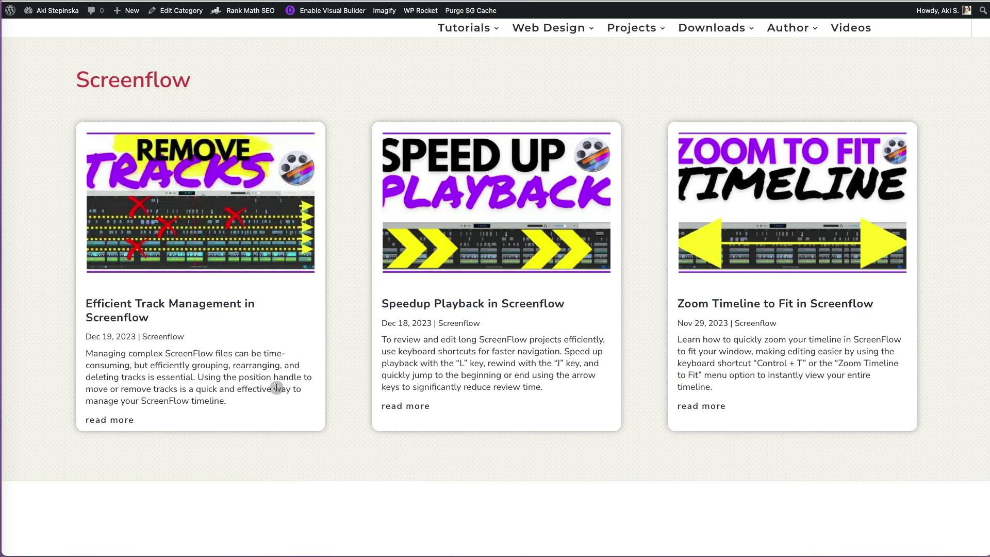
pyautogui.moveTo(10, 10)
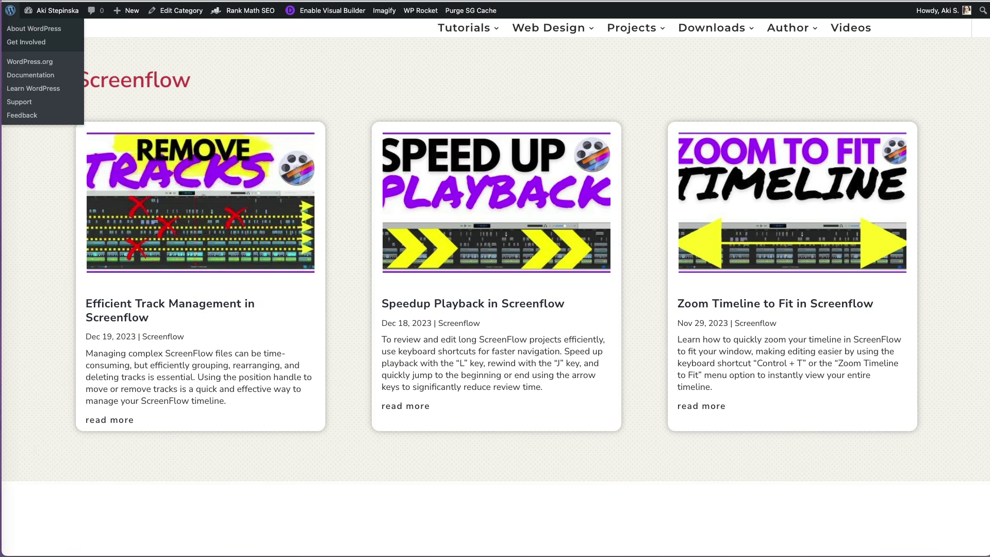
pyautogui.press('super+bracketleft')
# Pick Excel from the category dropdown and browse its category archive
pyautogui.click(313, 183)
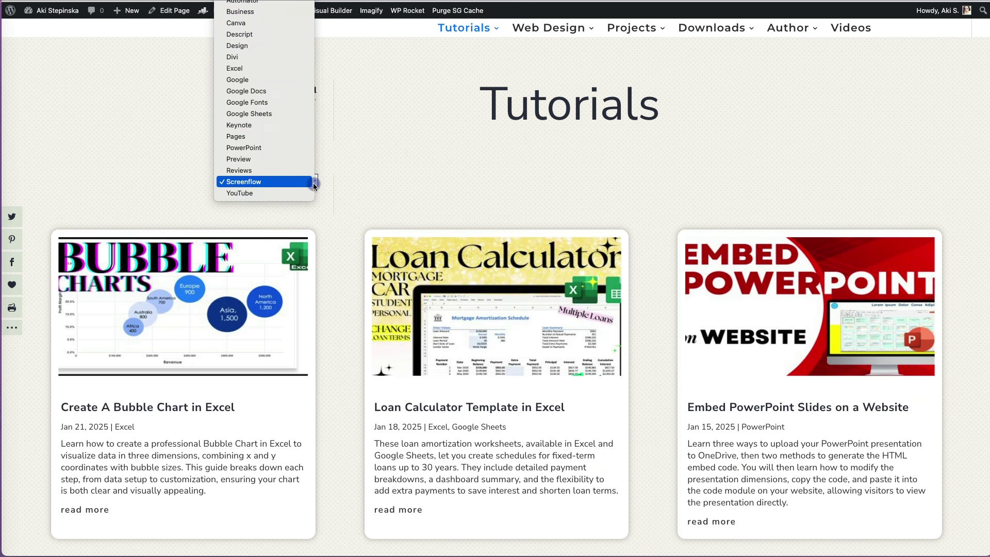
pyautogui.click(283, 68)
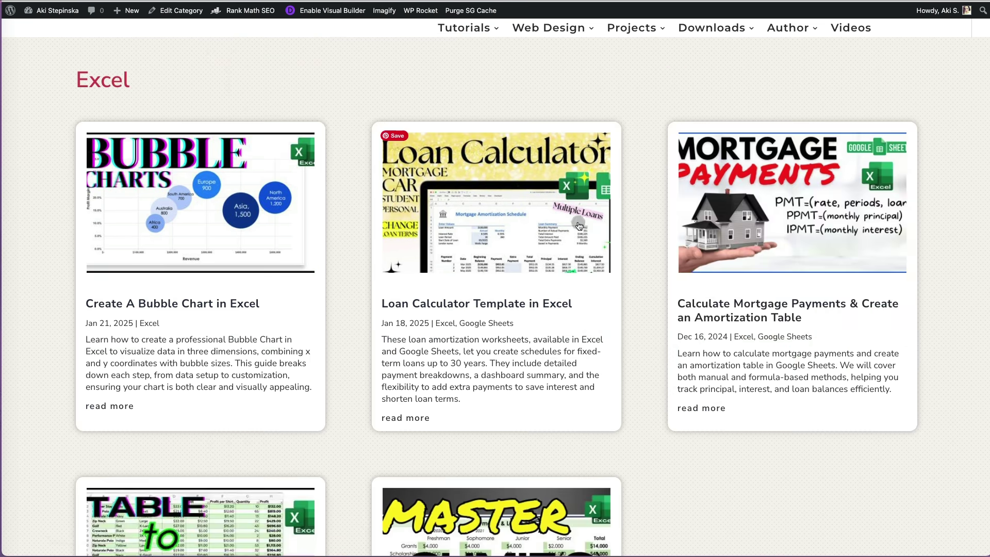
pyautogui.scroll(-2, 728, 501)
pyautogui.scroll(5, 729, 501)
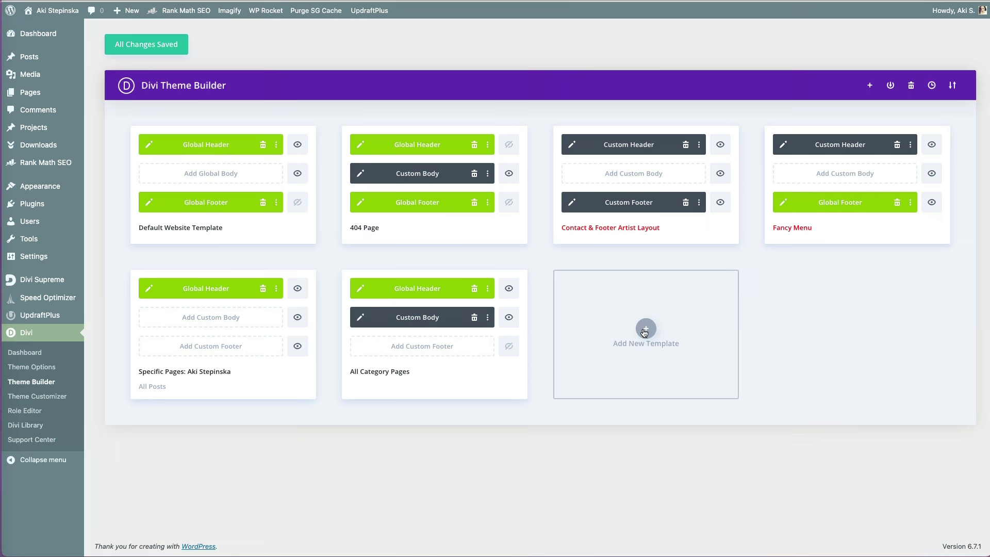
# Open the All Category Pages template's options and review its Manage Template Assignments
pyautogui.click(645, 329)
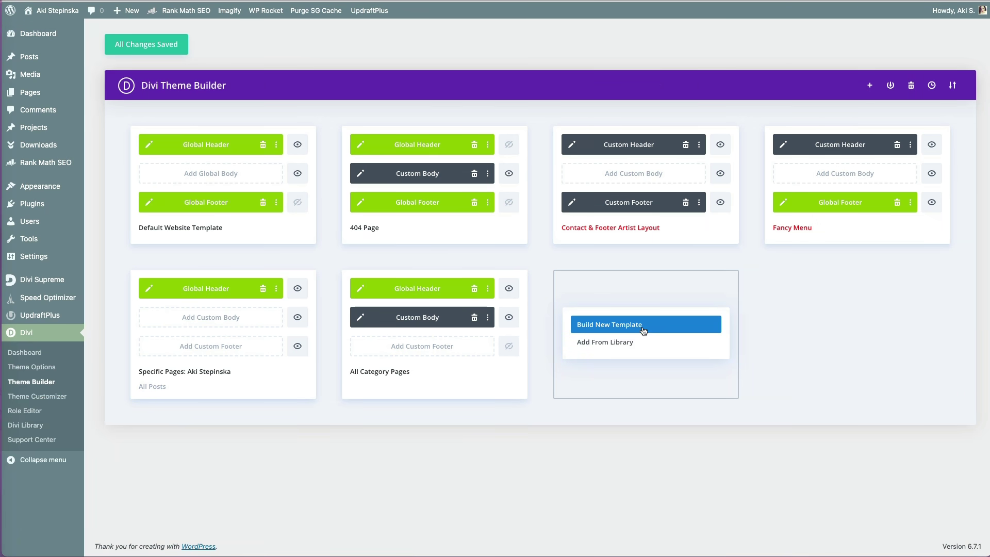
pyautogui.click(433, 263)
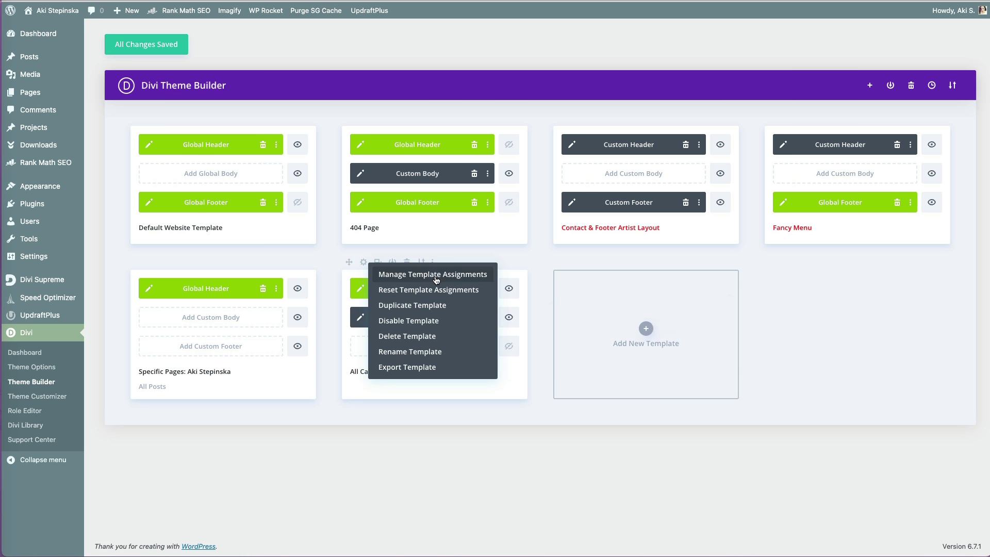
pyautogui.click(435, 276)
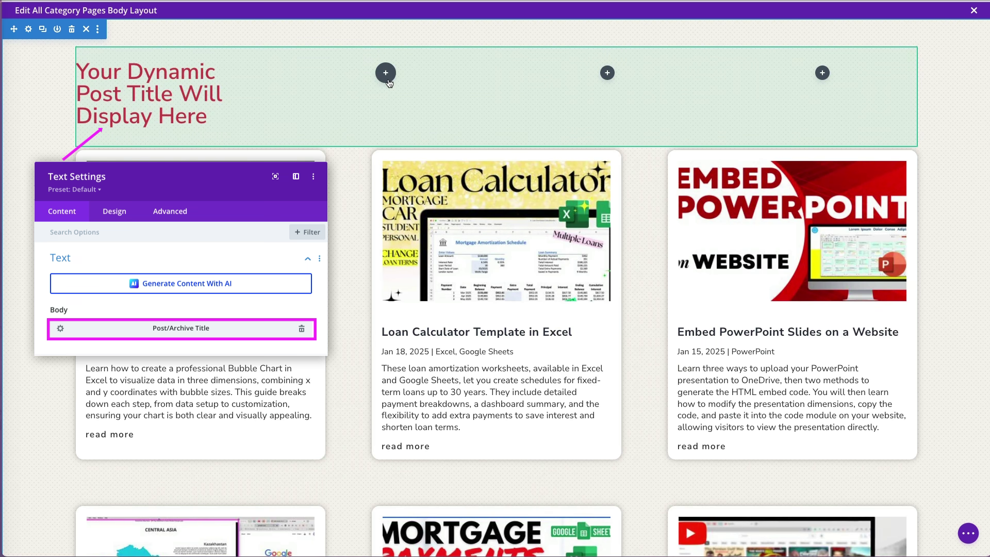
# Add a Sidebar module showing the Category Search dropdown to the header's second column
pyautogui.click(386, 73)
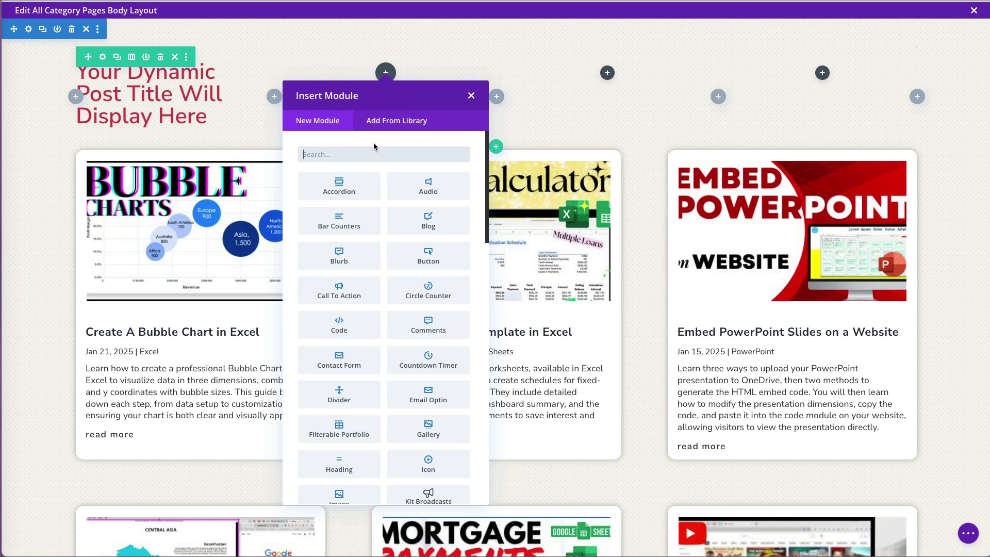
pyautogui.write('side')
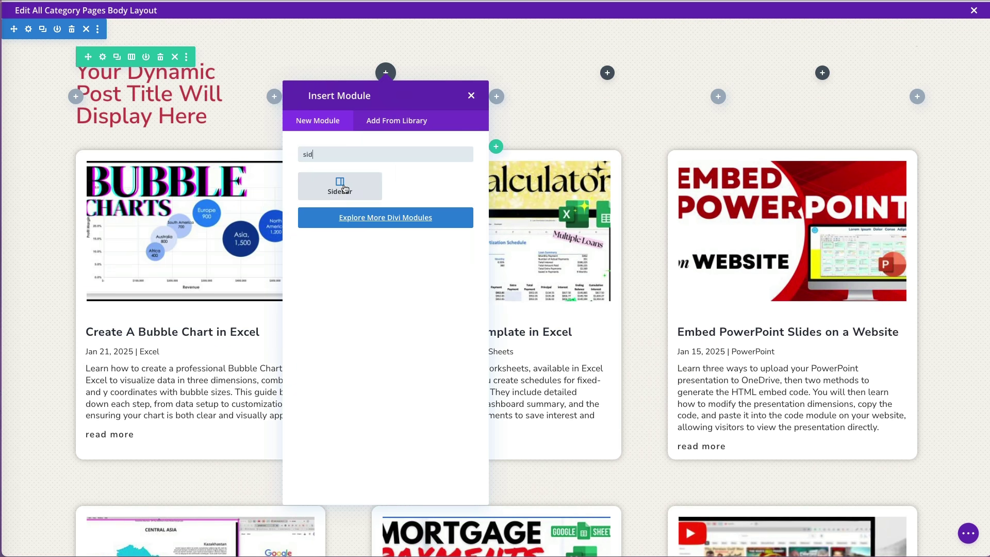
pyautogui.click(345, 189)
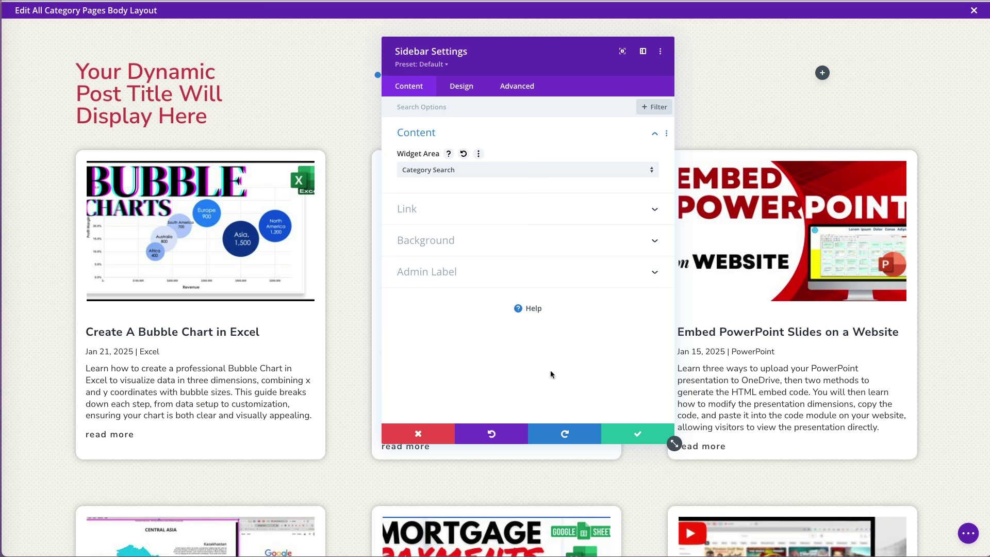
pyautogui.click(627, 430)
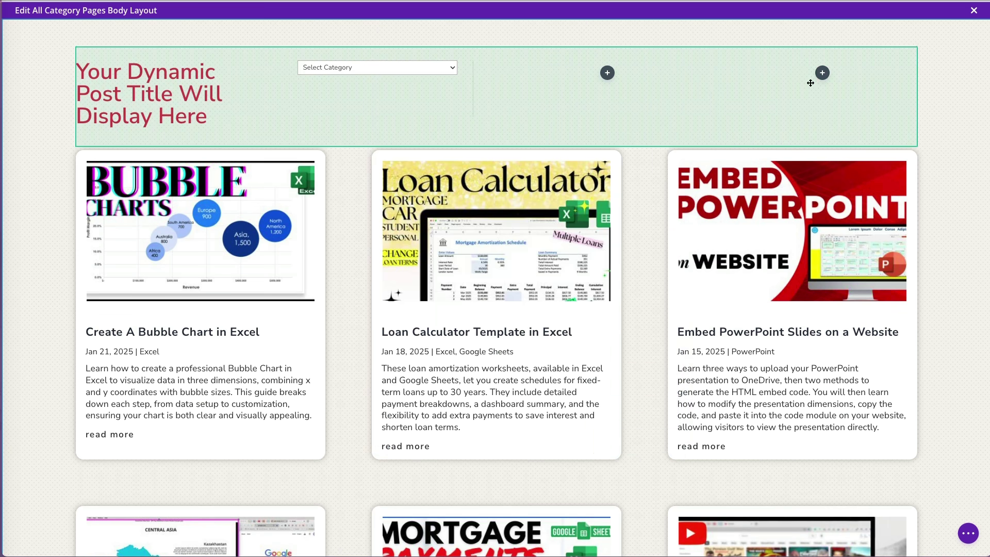
# Add a Sidebar module with a pasted link to the third column, then close the editor
pyautogui.click(822, 72)
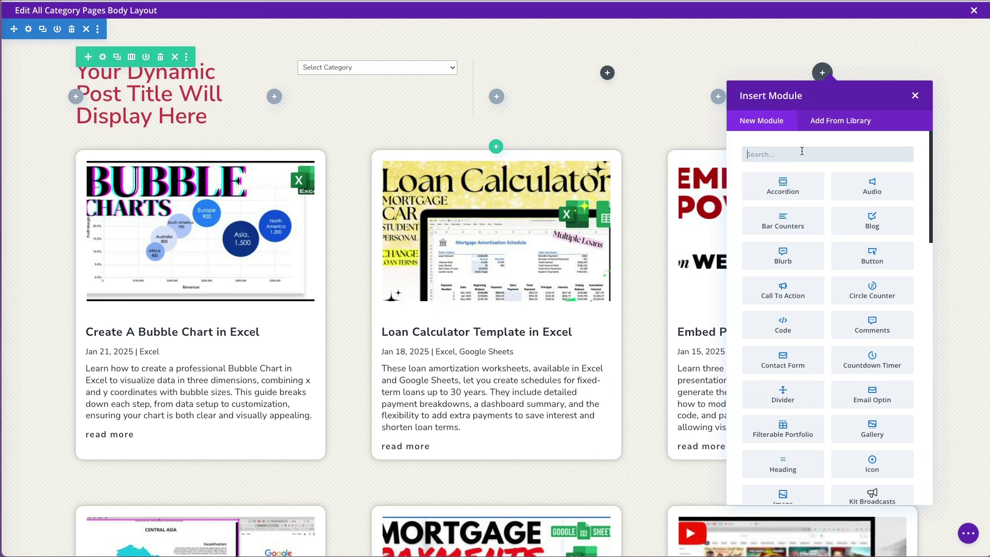
pyautogui.write('sid')
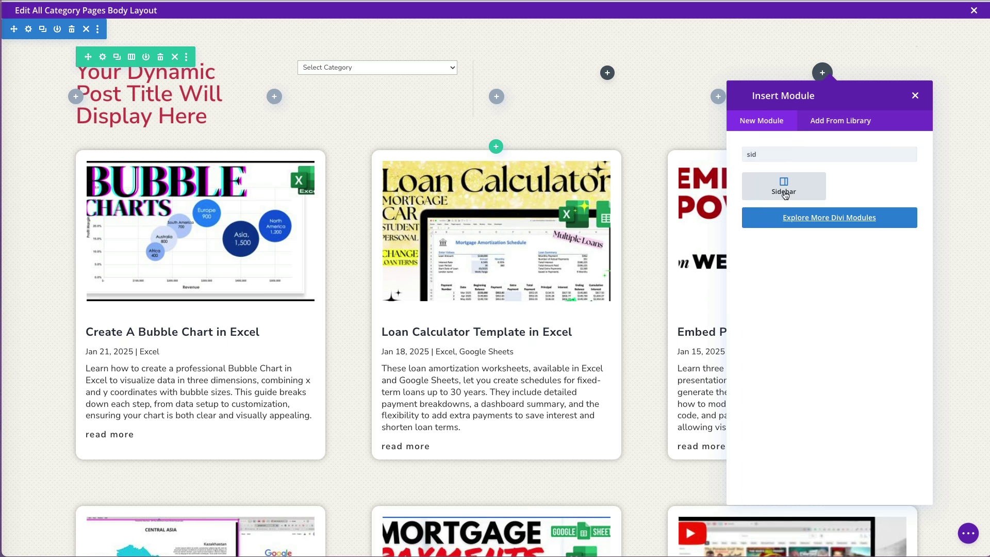
pyautogui.click(784, 194)
pyautogui.click(426, 206)
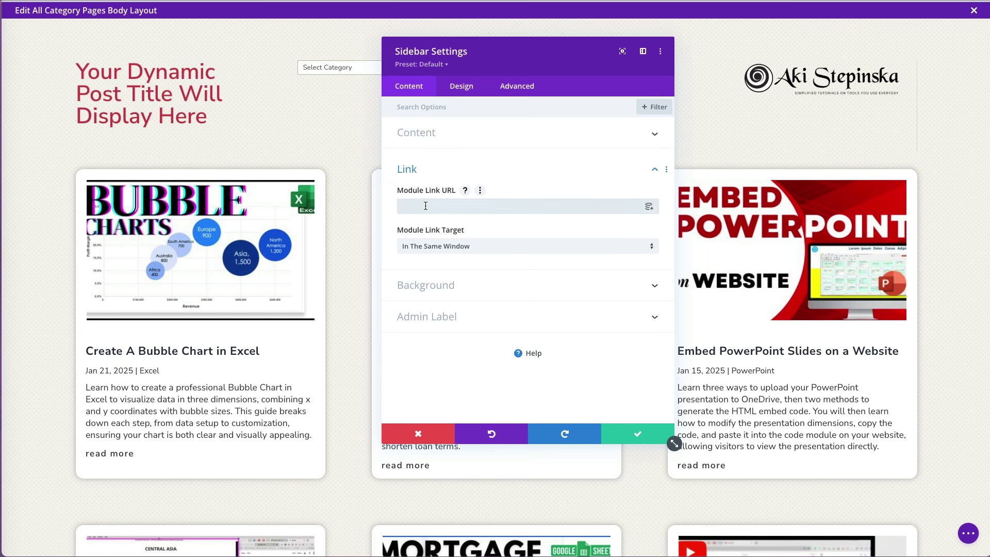
pyautogui.hotkey('ctrl', 'v')
pyautogui.click(627, 437)
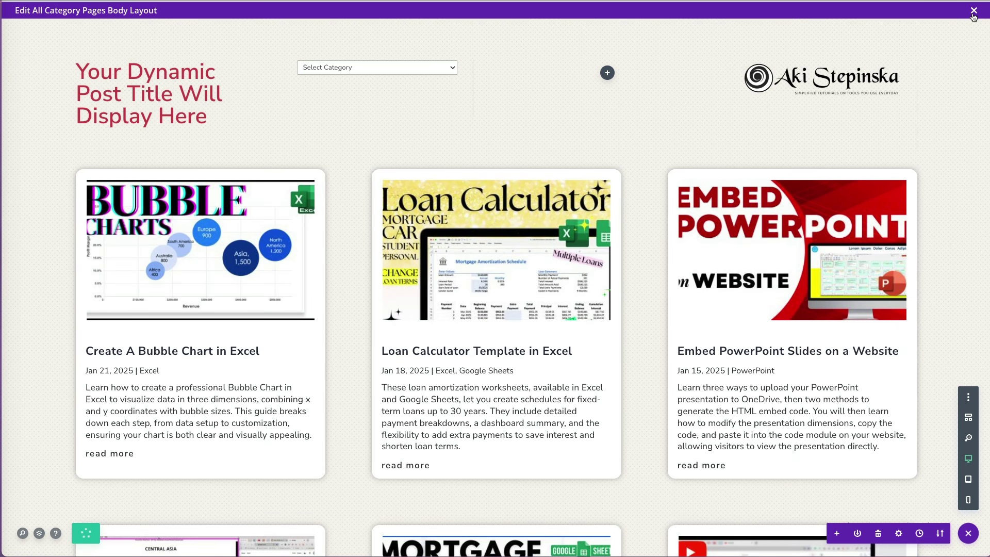
pyautogui.click(973, 11)
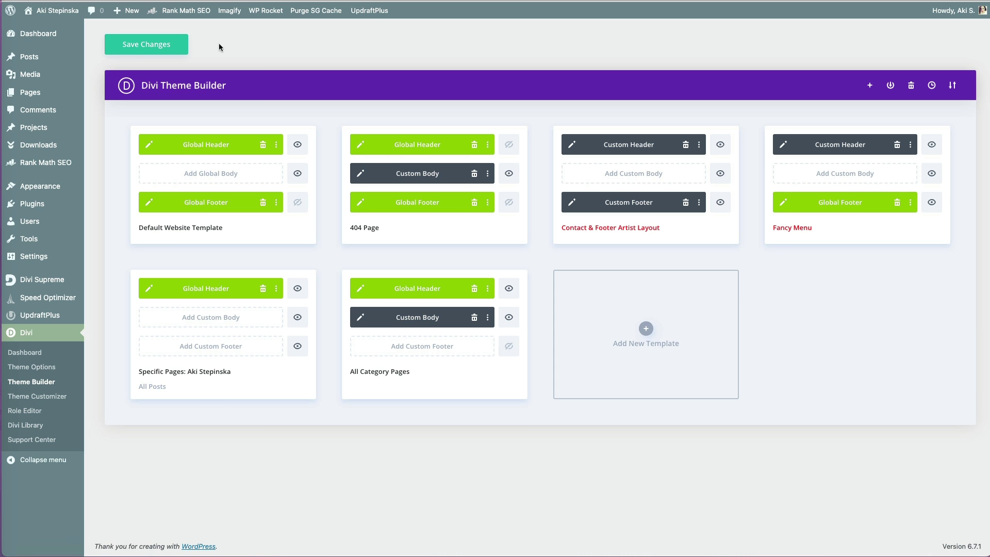
# Save the Theme Builder changes and pick Google from the Tutorials page's category dropdown
pyautogui.click(182, 52)
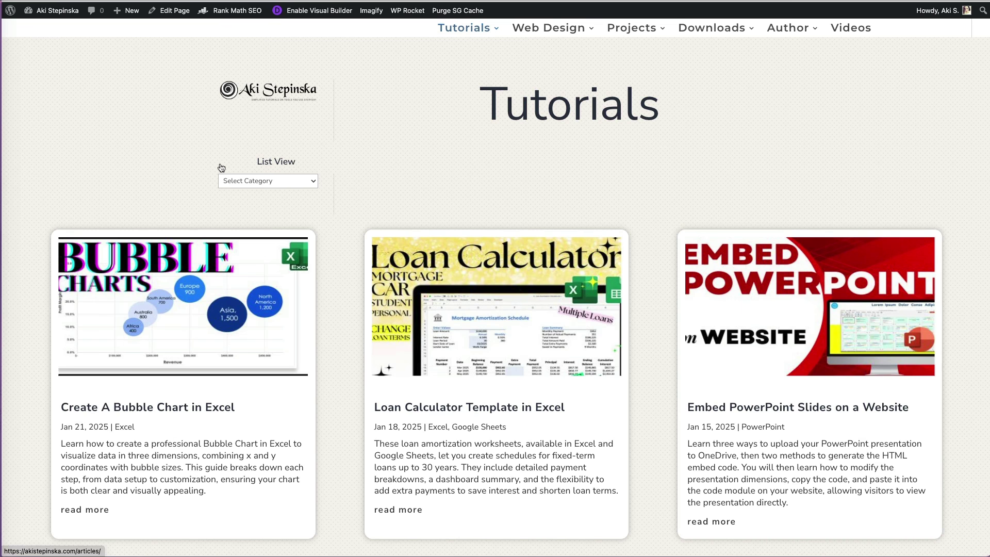
pyautogui.click(312, 183)
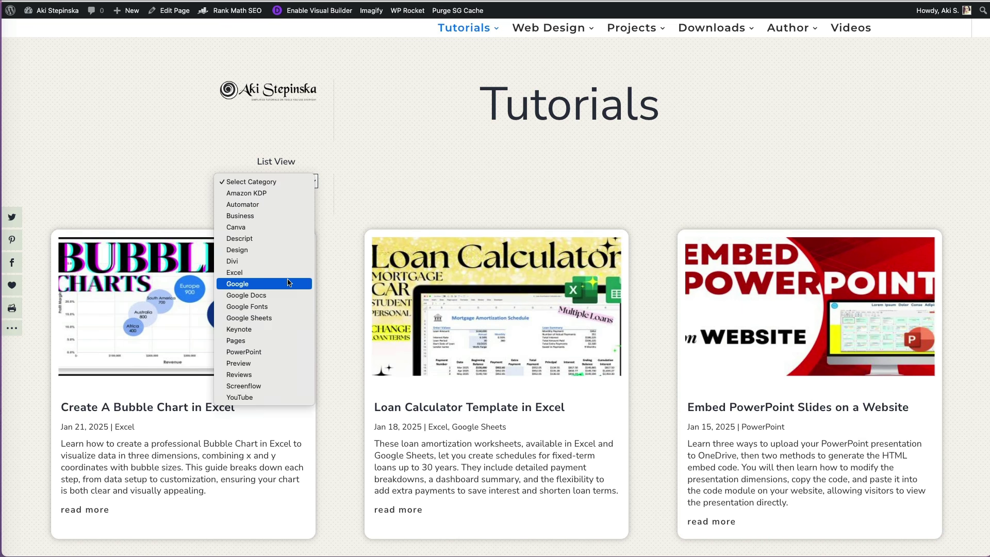
pyautogui.click(287, 280)
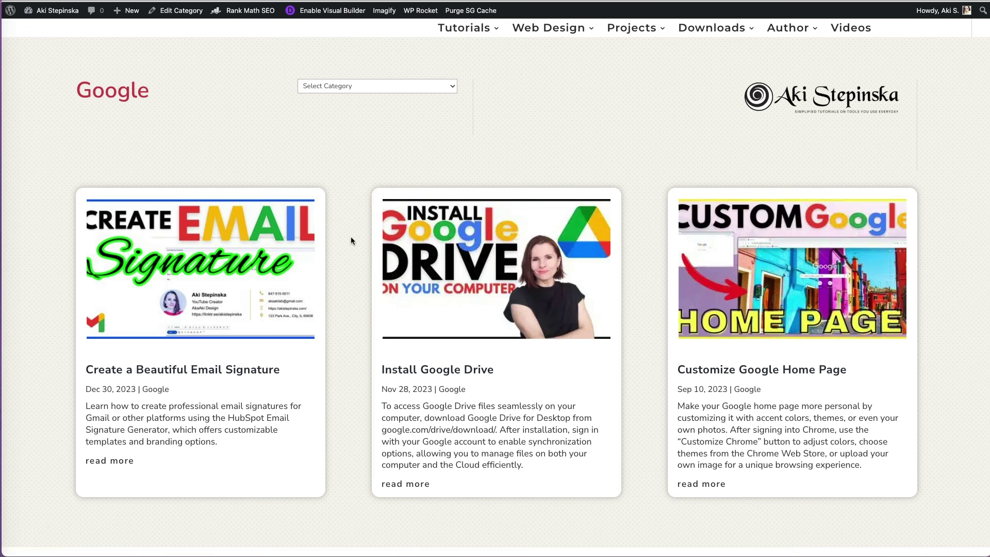
# Use the Select Category dropdown to switch to Excel, then to Pages
pyautogui.click(449, 89)
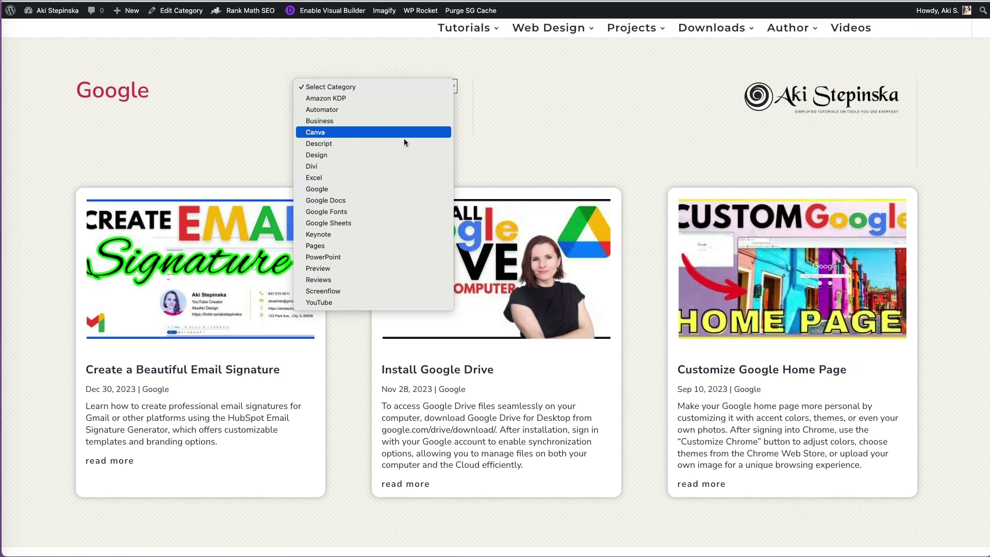
pyautogui.click(397, 182)
pyautogui.click(396, 87)
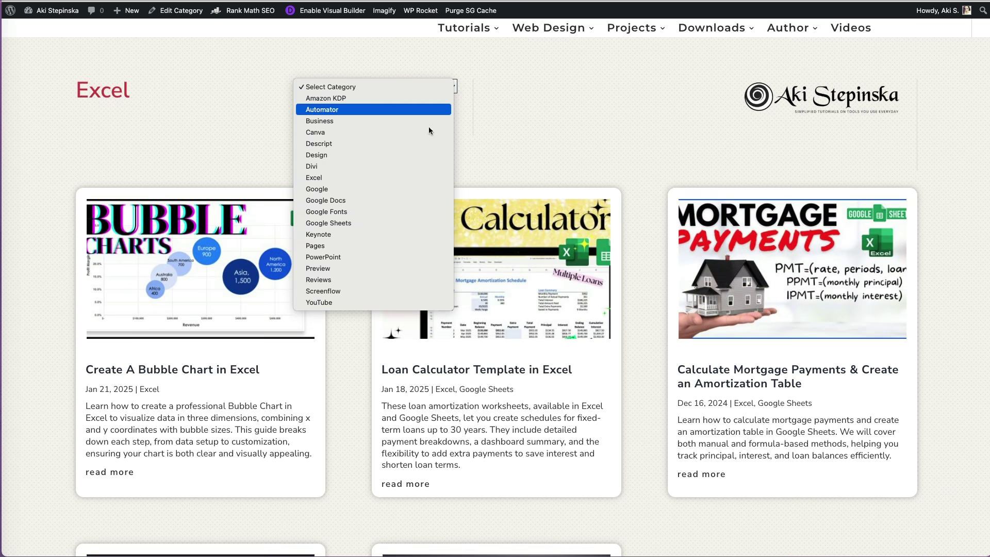
pyautogui.click(400, 245)
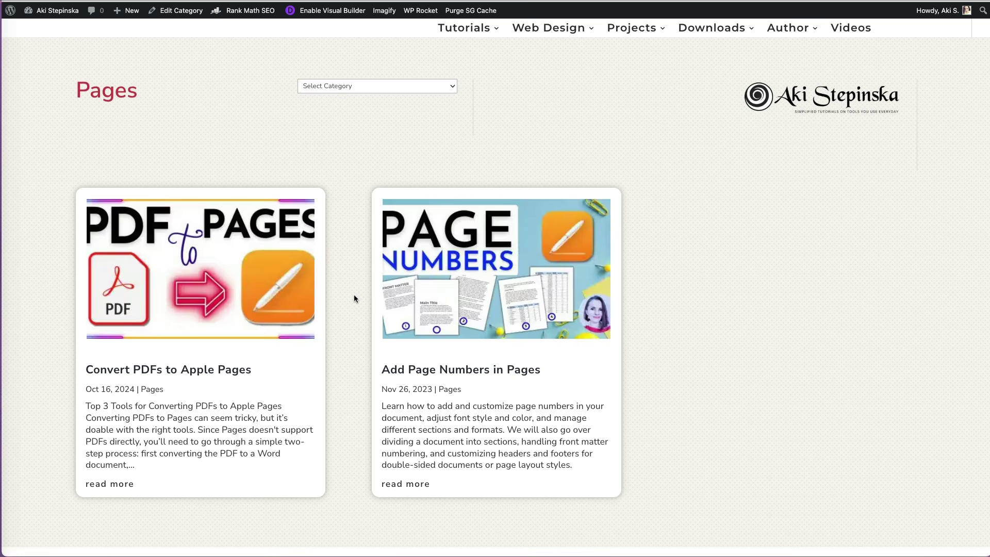